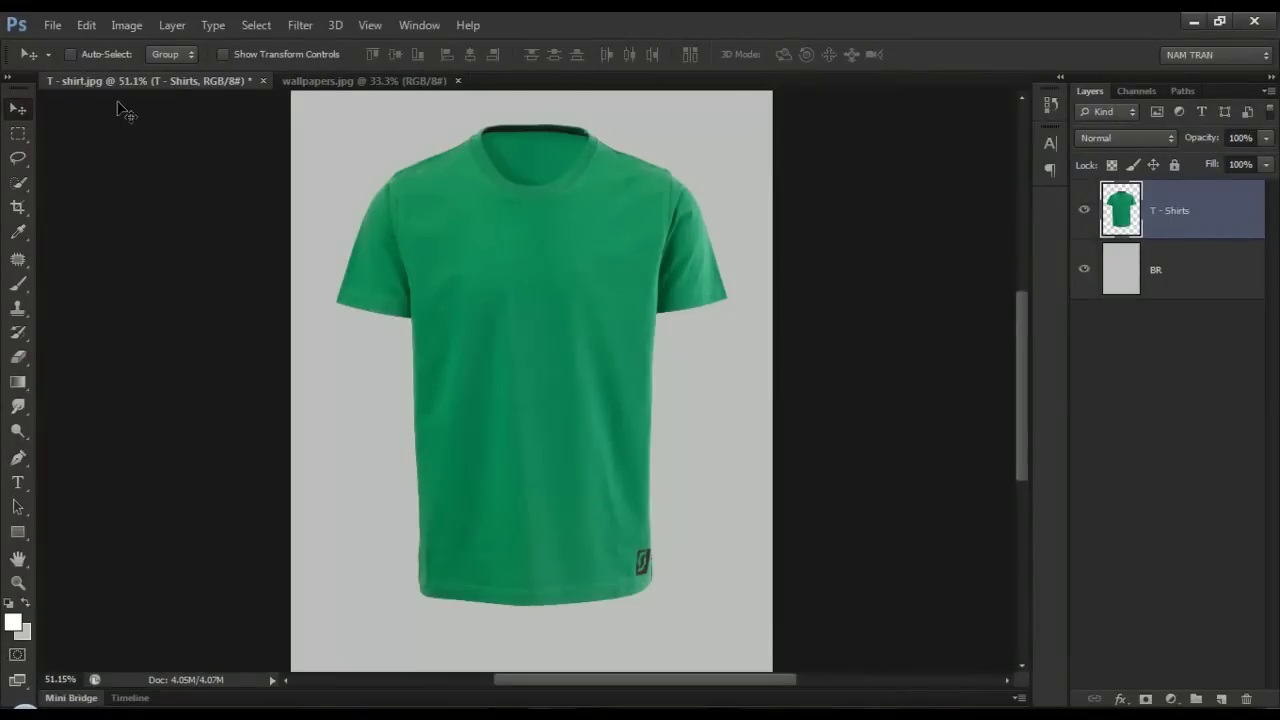
- After viewing wallpapers.jpg, duplicate the T - Shirts layer into a T - Shirts copy
click(355, 80)
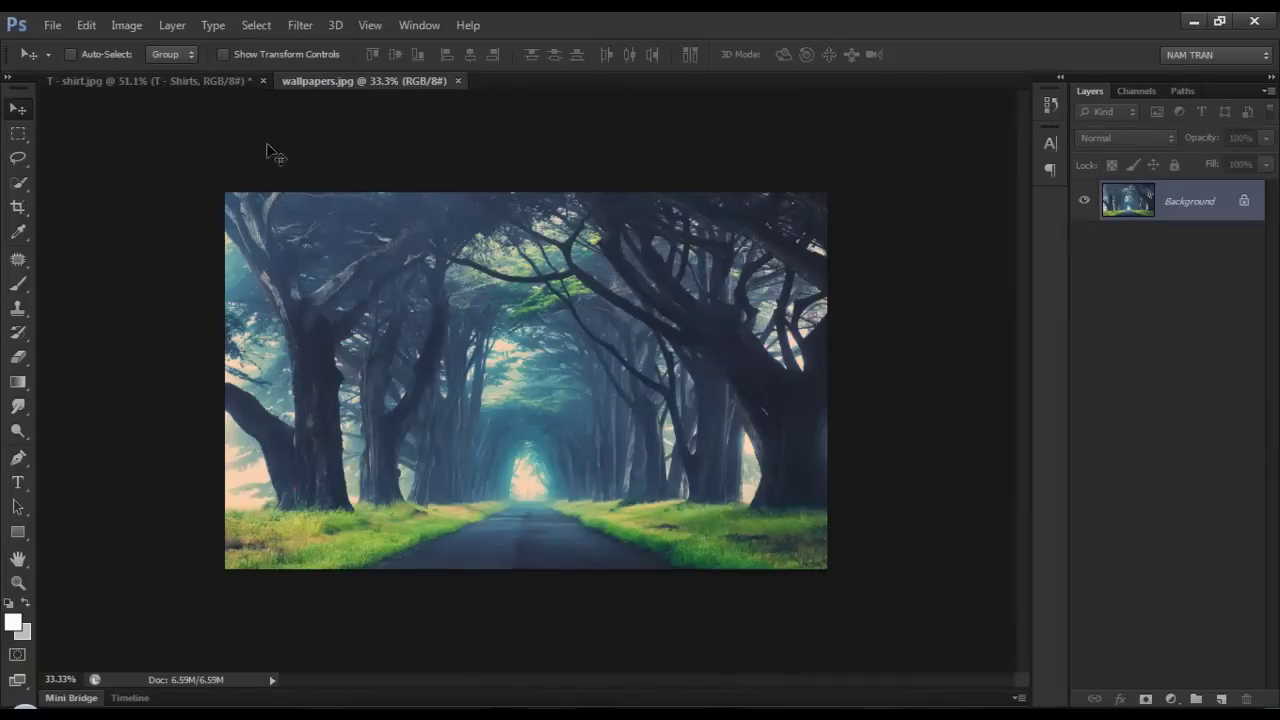
click(128, 79)
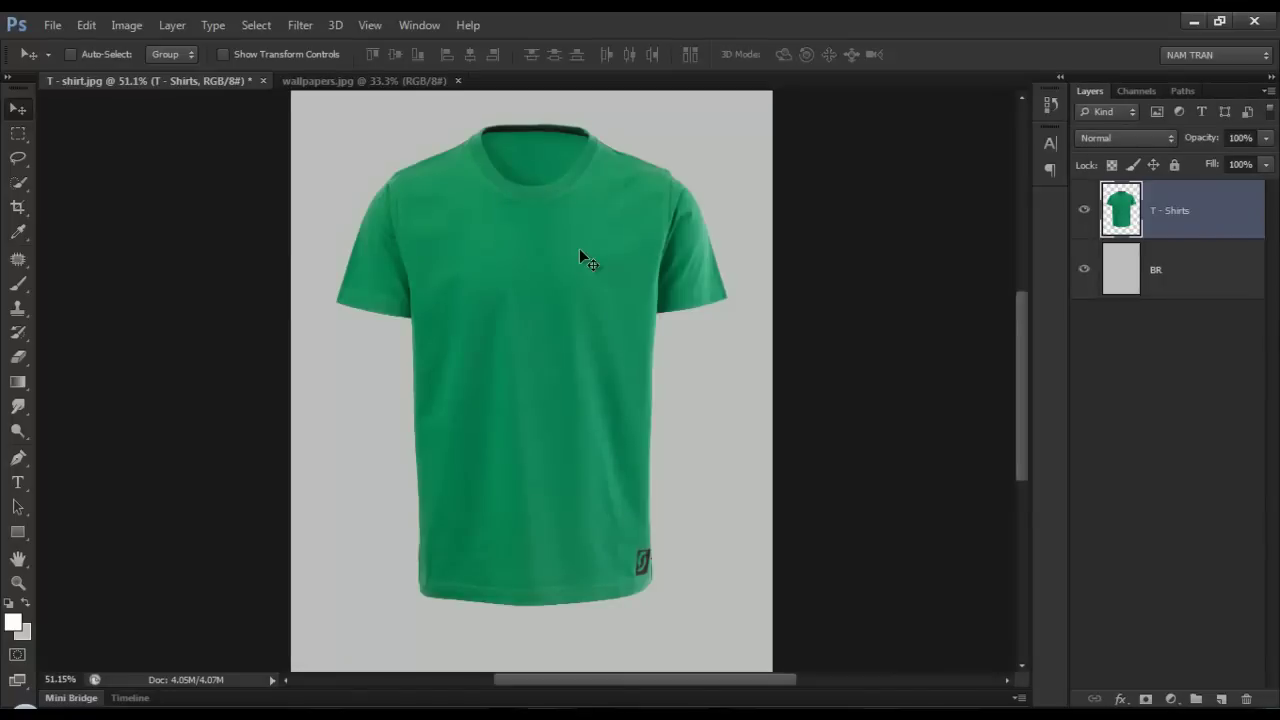
drag(1206, 231, 1227, 695)
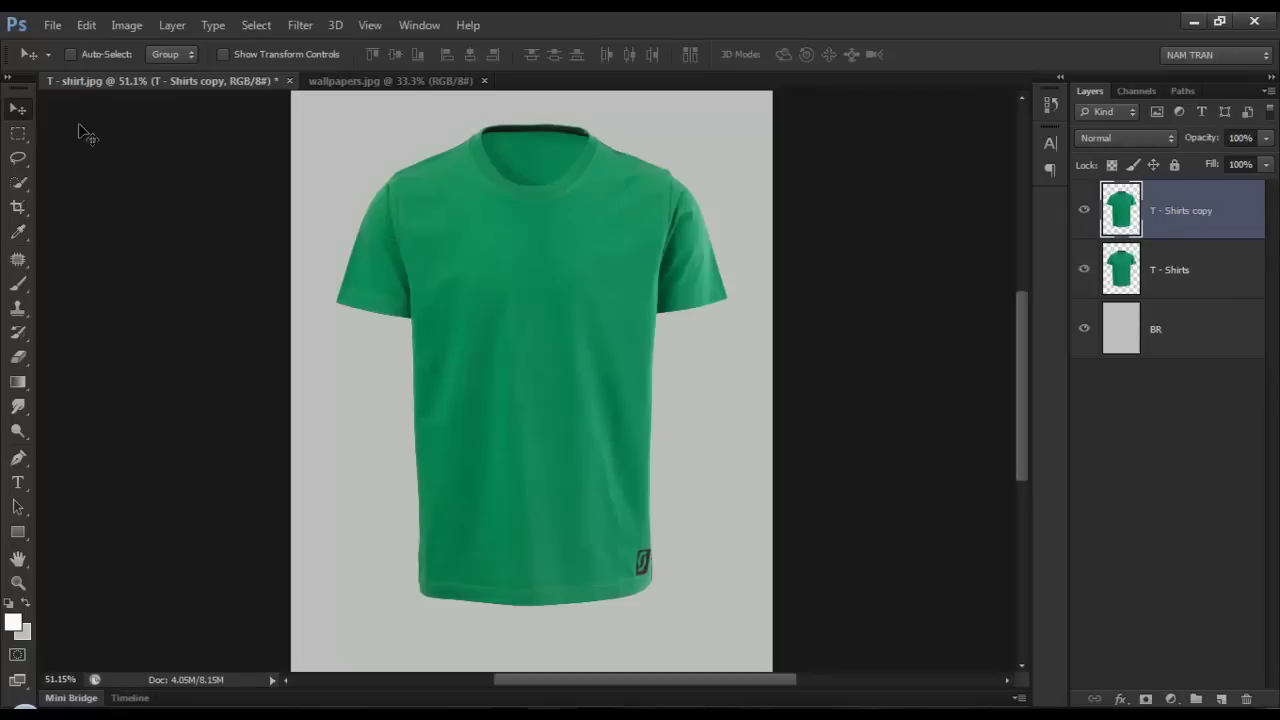
- Desaturate the T - Shirts copy layer so the shirt turns grey
click(138, 28)
mouse_move(155, 73)
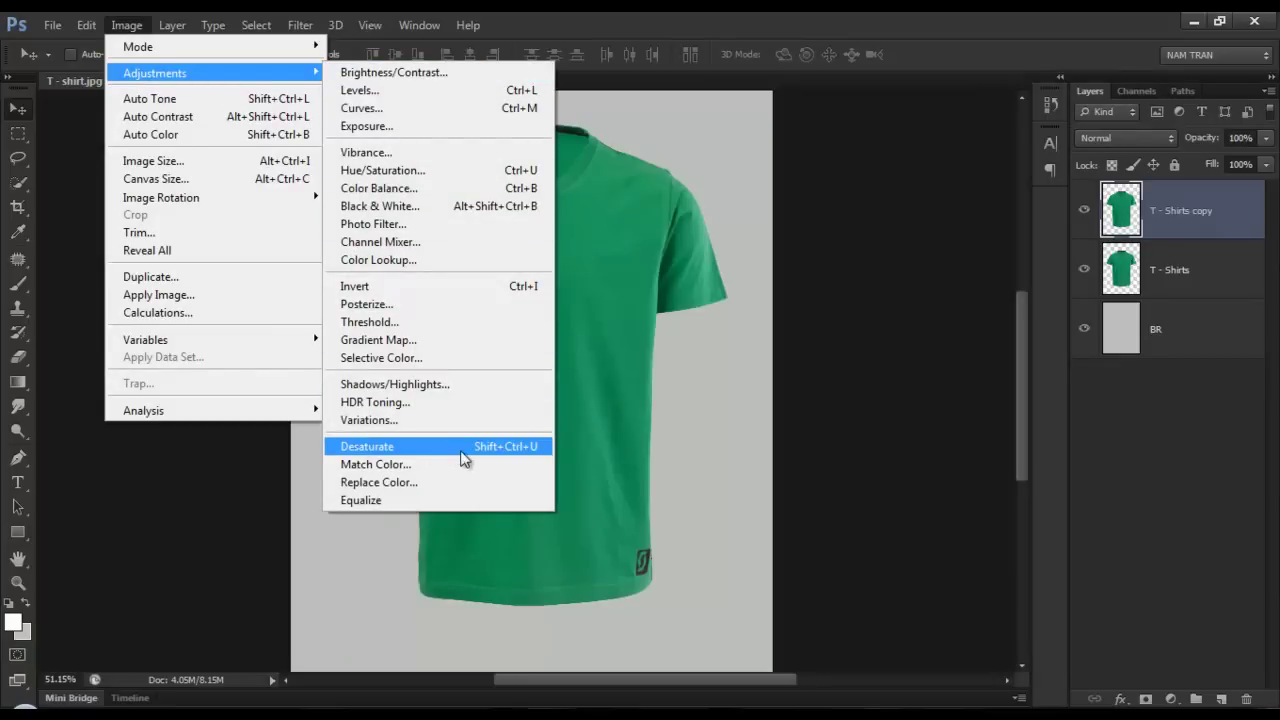
click(430, 448)
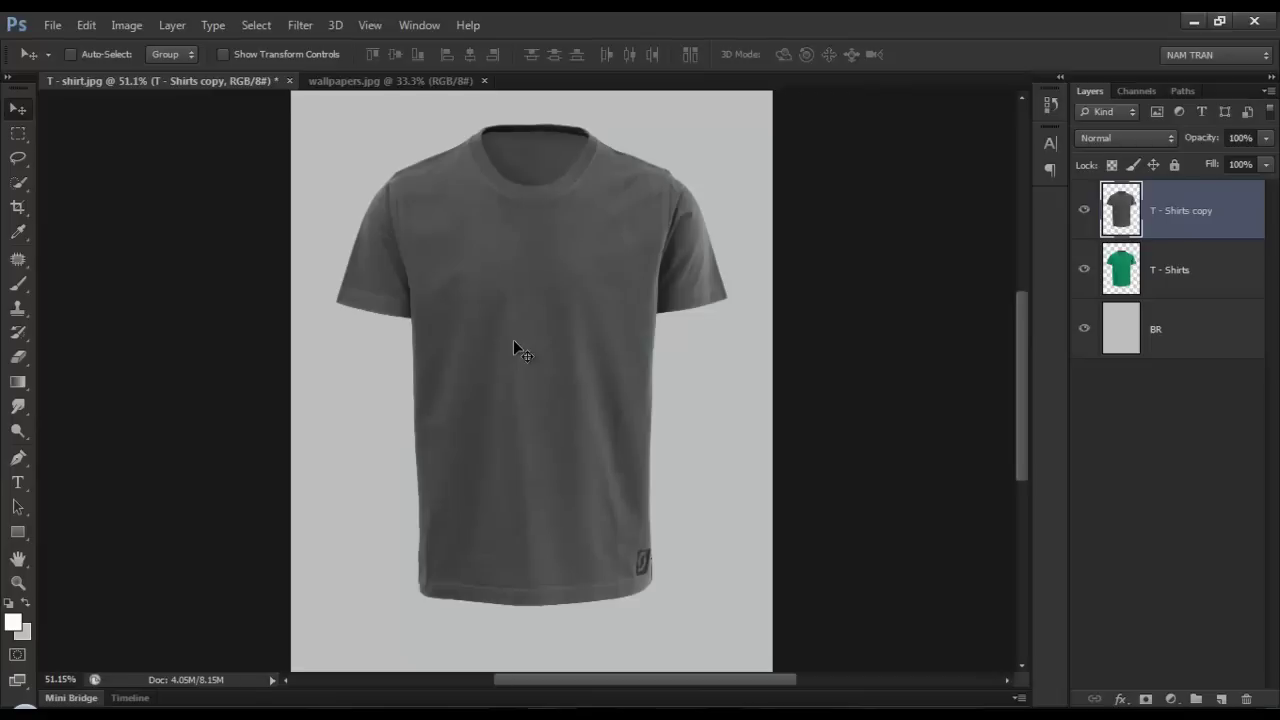
click(127, 25)
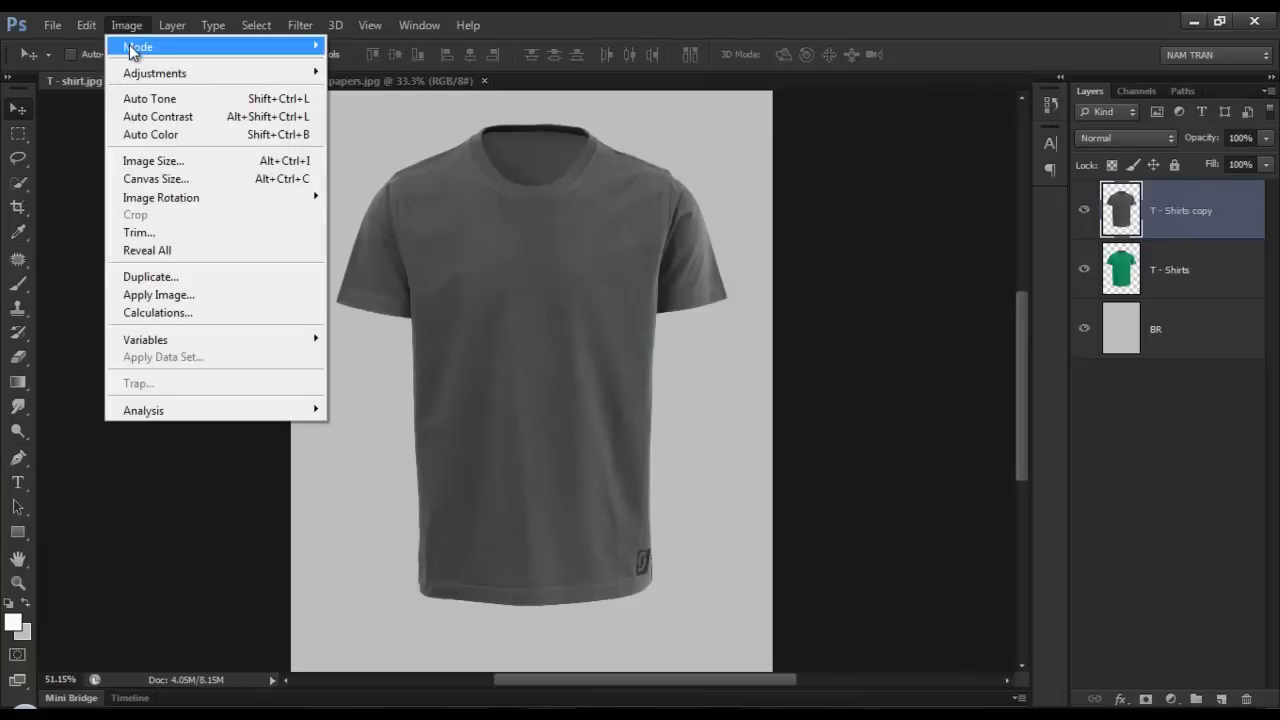
mouse_move(155, 73)
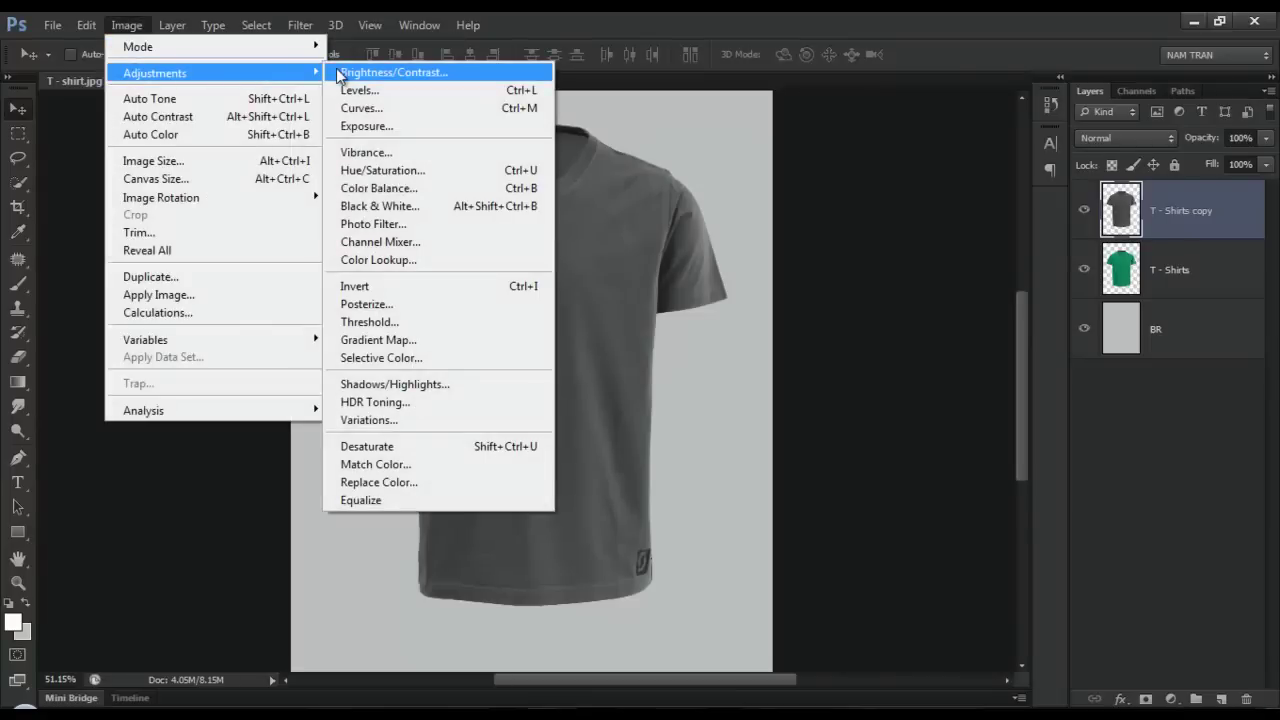
- Apply Brightness/Contrast with Brightness 53 and Contrast 48 to the grey shirt copy
click(336, 68)
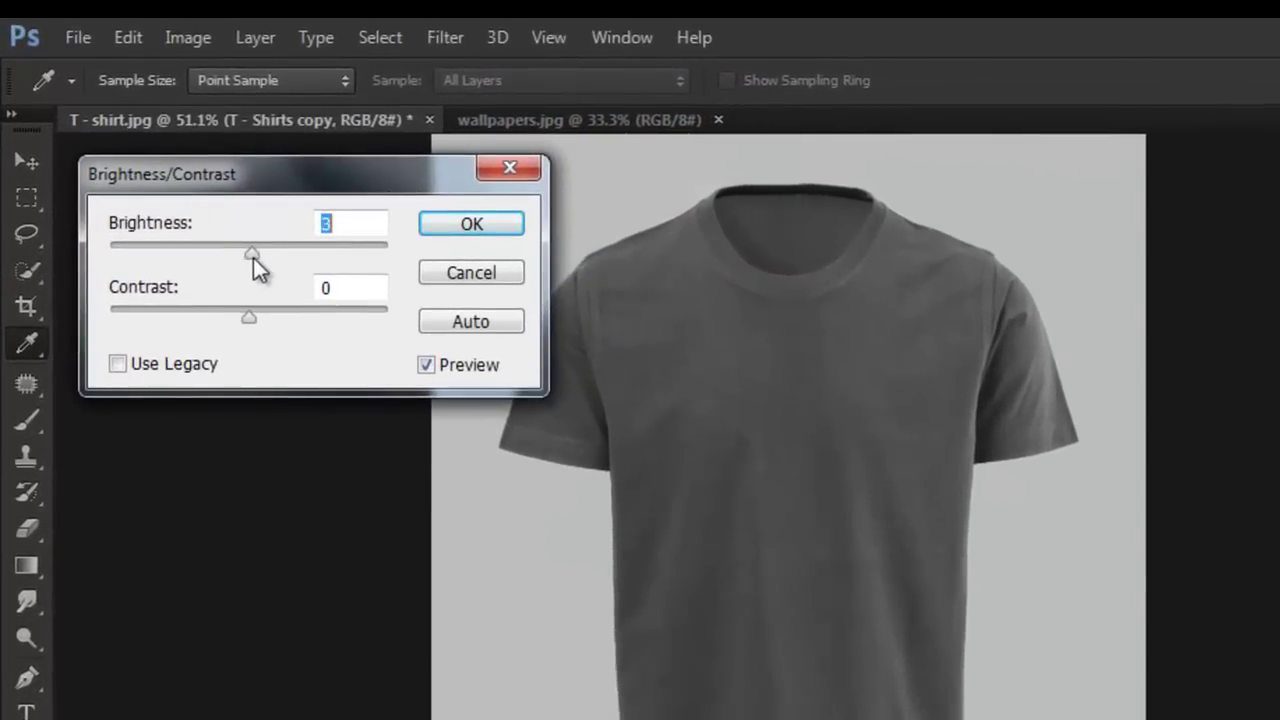
drag(250, 256, 294, 258)
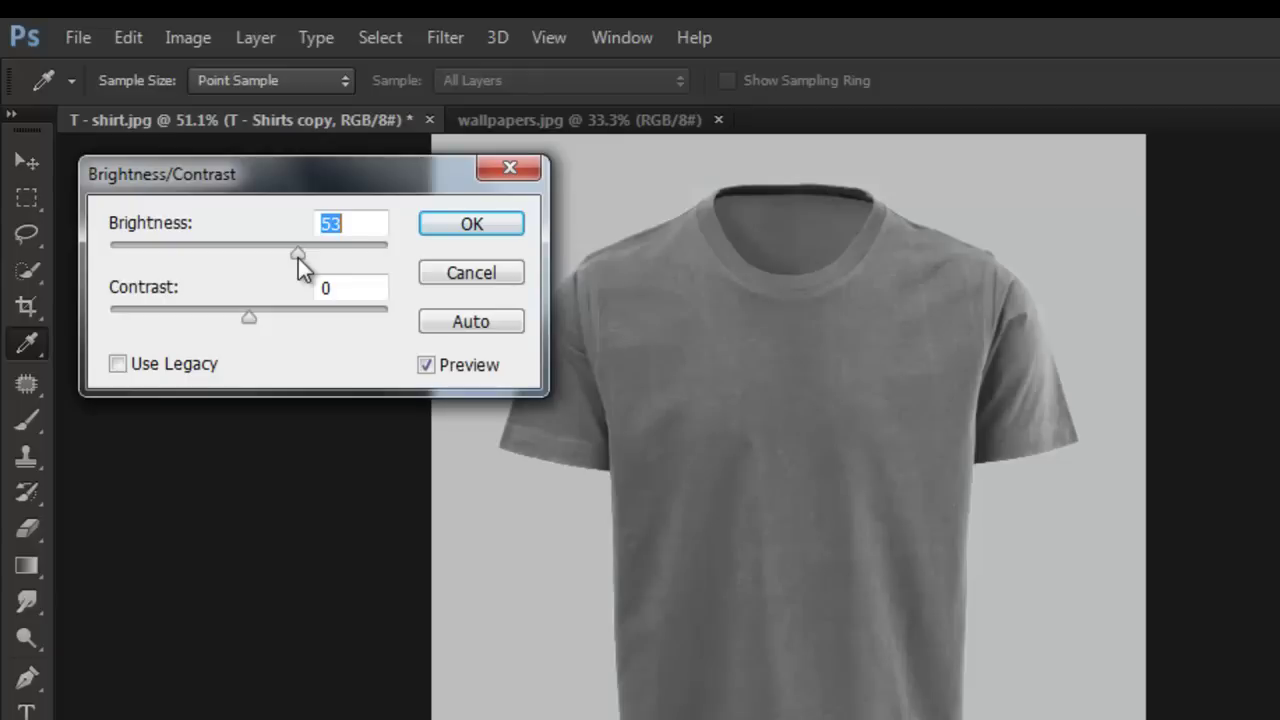
drag(248, 319, 316, 336)
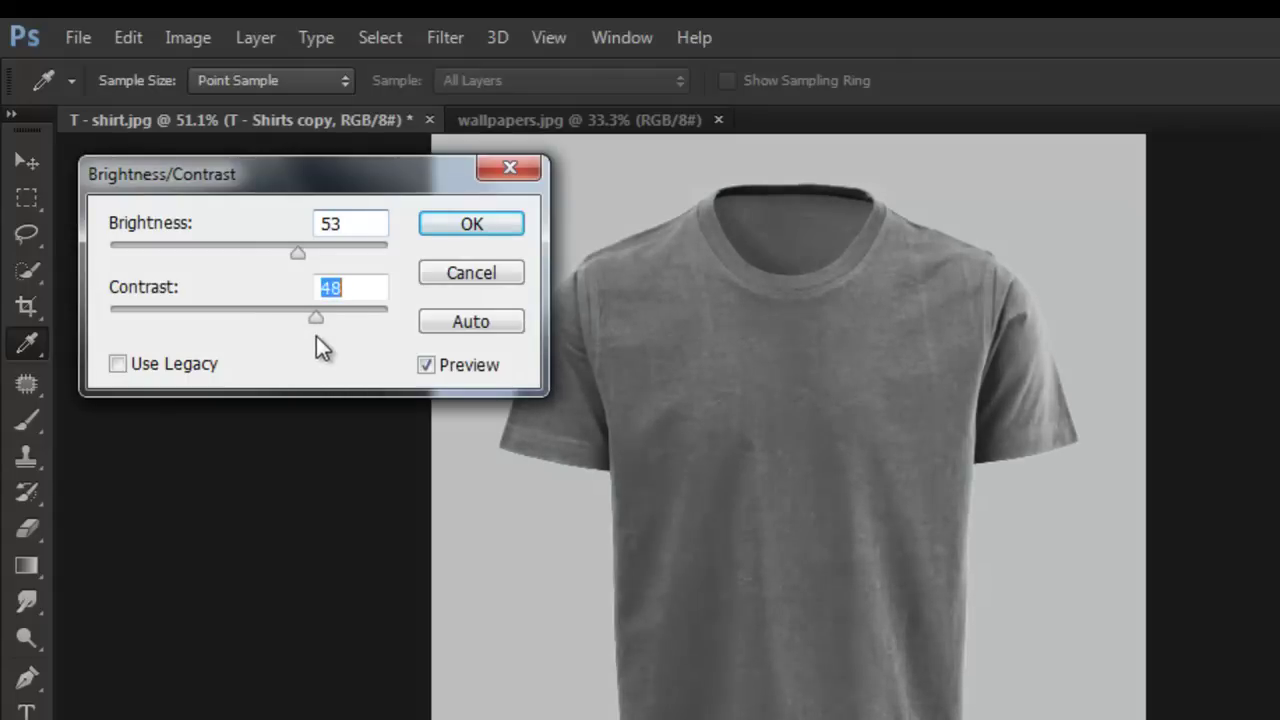
click(455, 226)
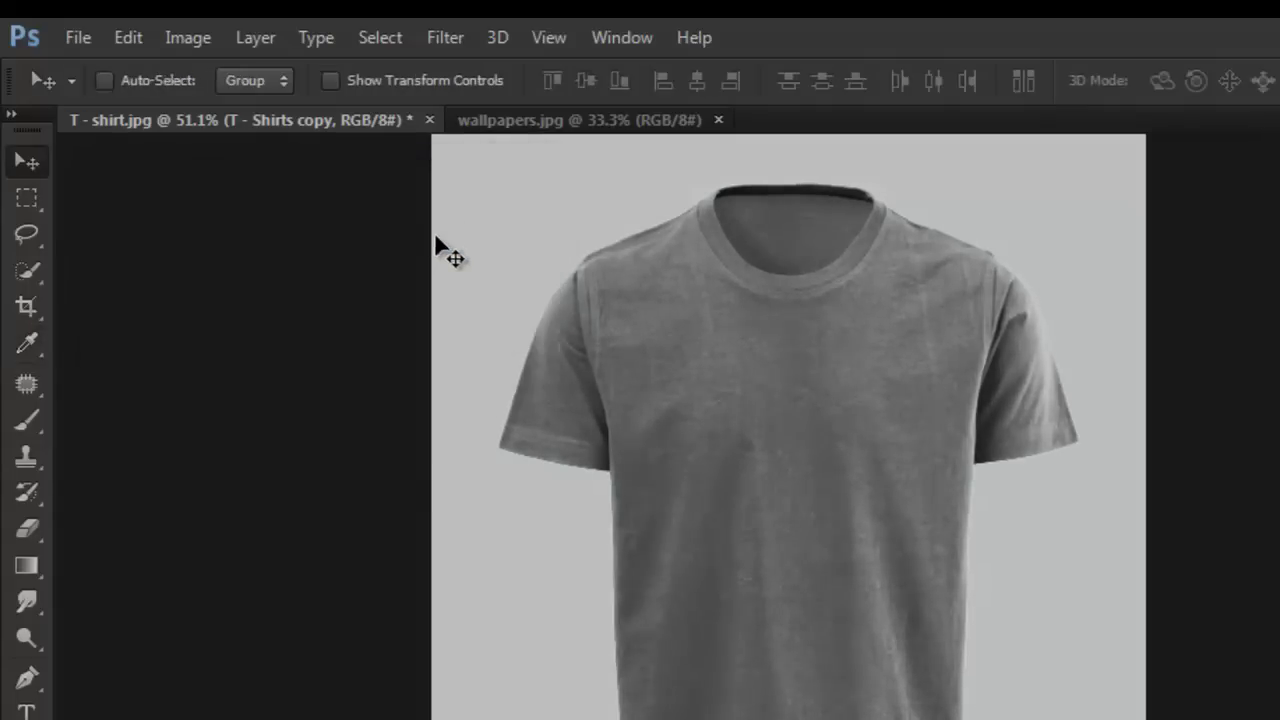
- Apply Levels with midtones 2.05 and white input 143, making the shirt copy nearly white
click(192, 37)
mouse_move(230, 108)
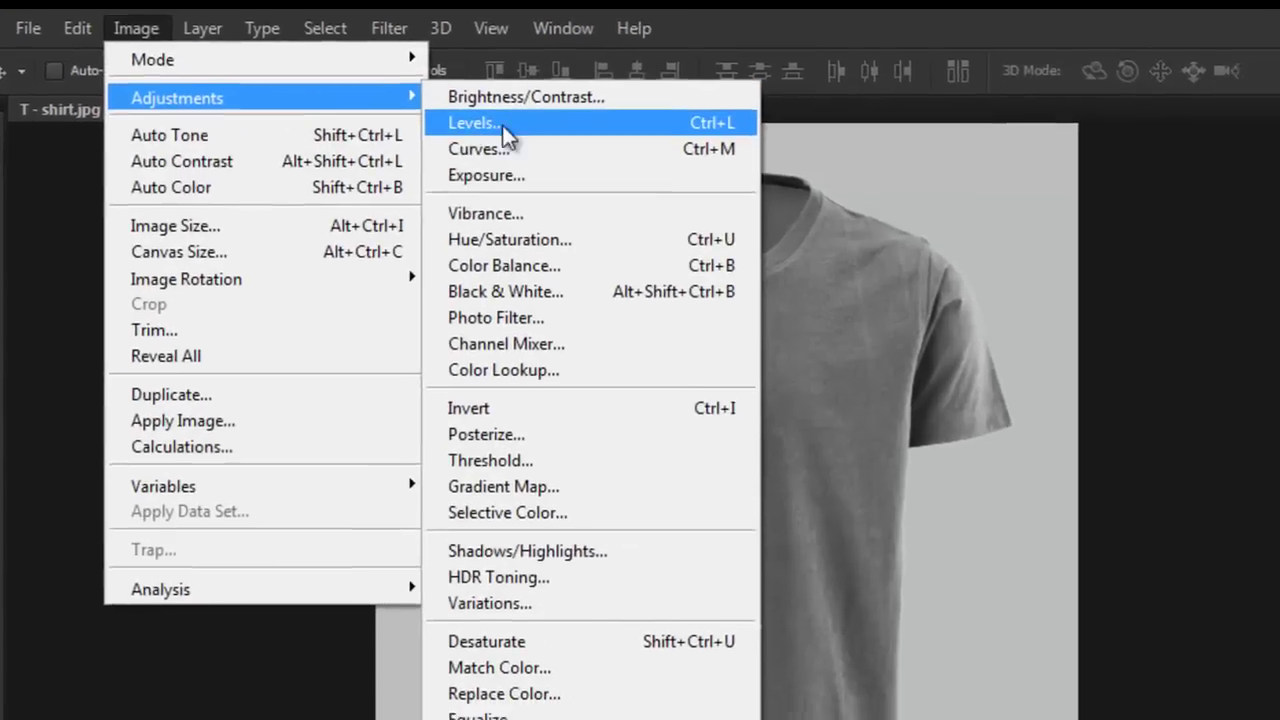
click(565, 135)
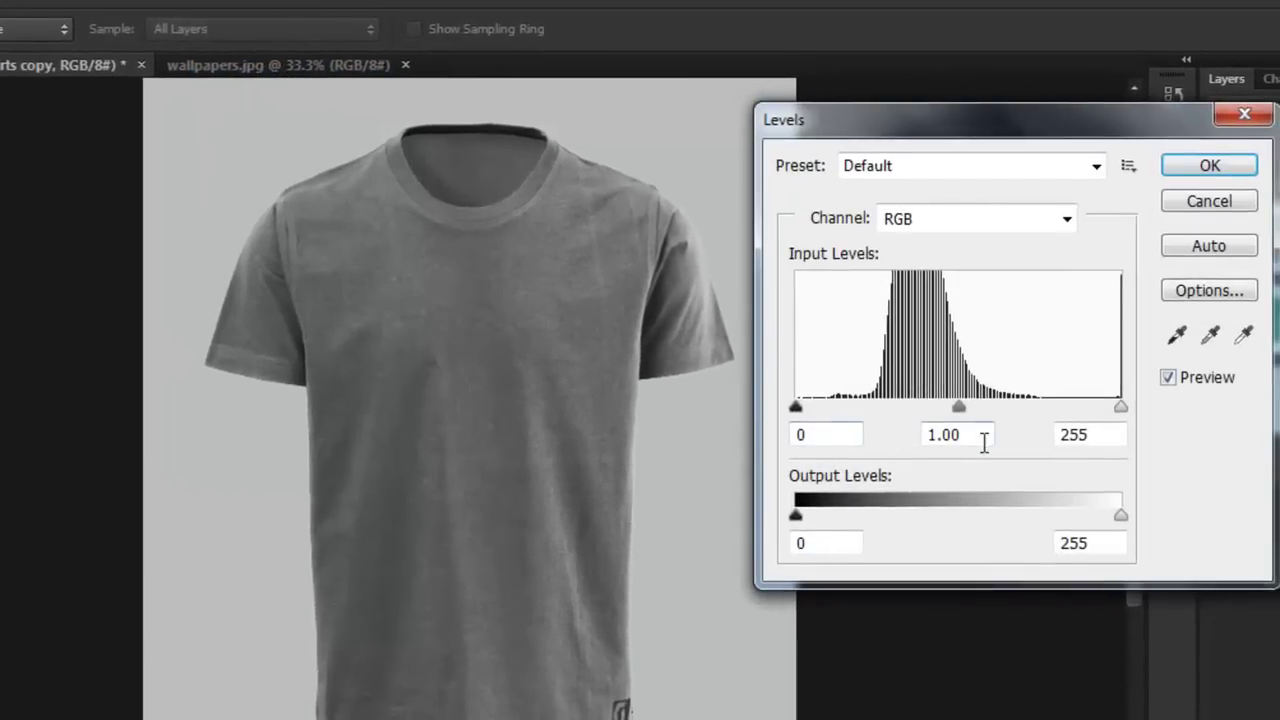
drag(961, 409, 900, 406)
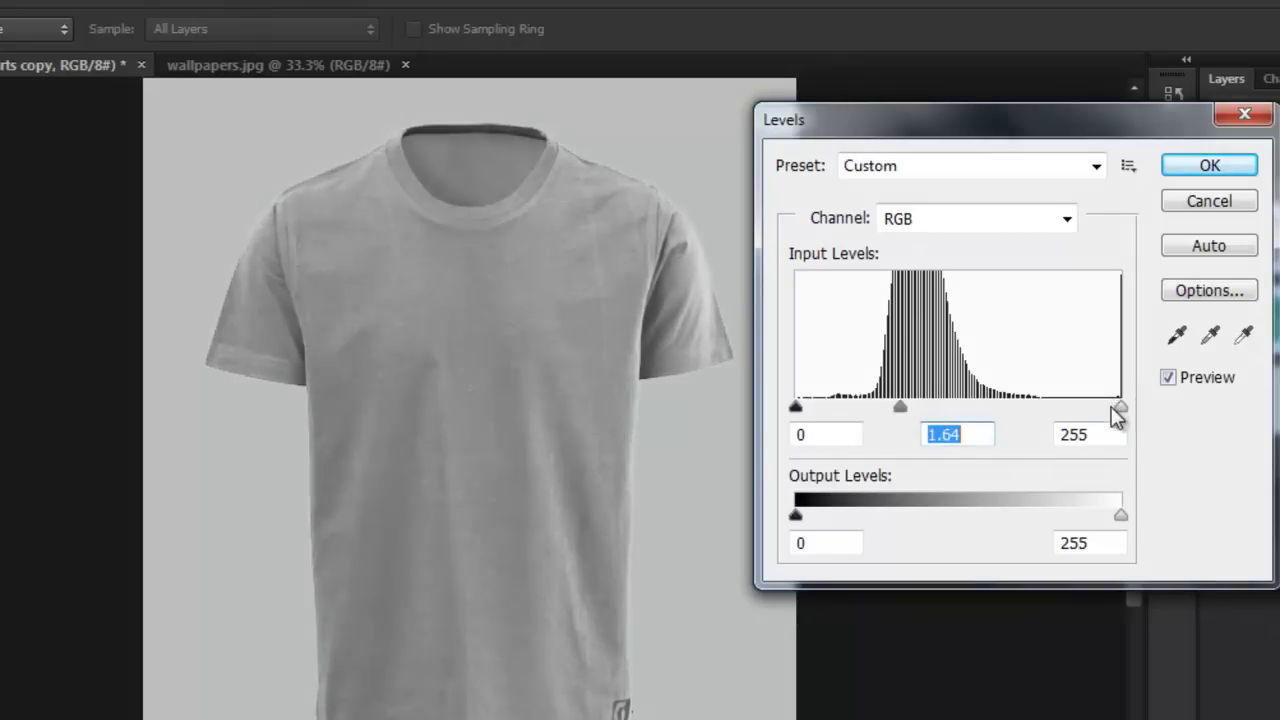
drag(1119, 408, 1004, 409)
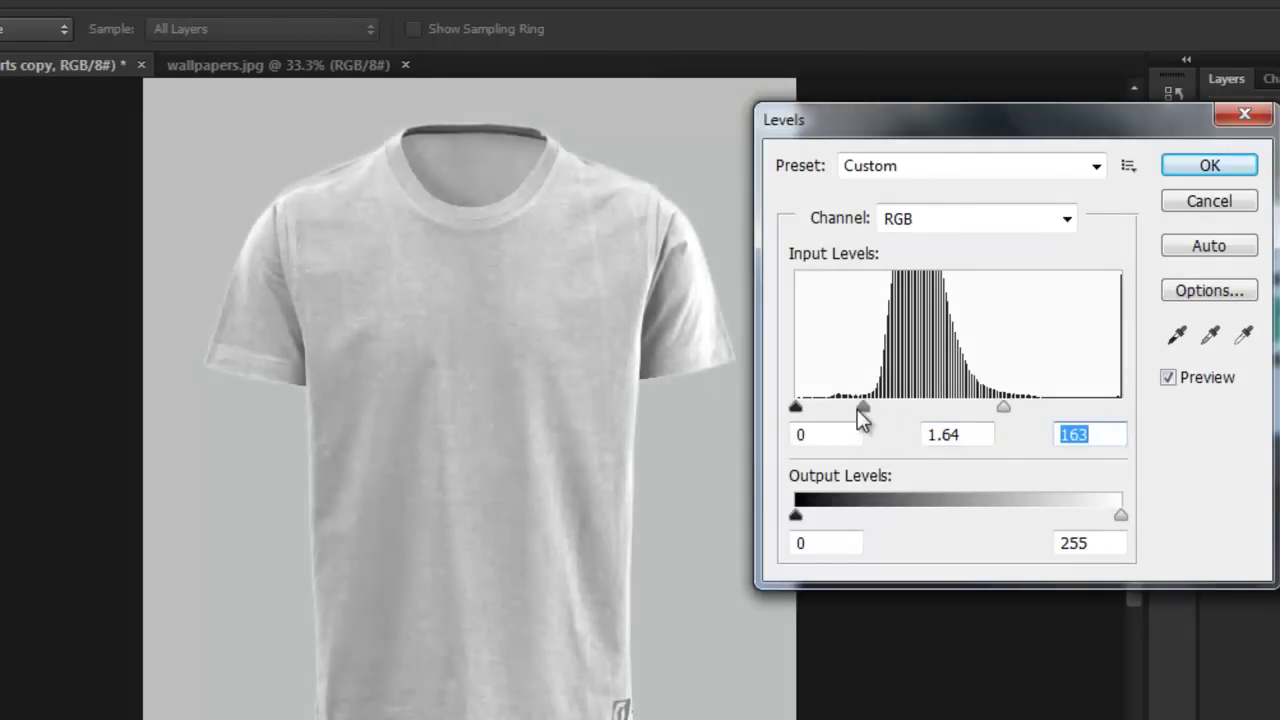
drag(857, 409, 847, 407)
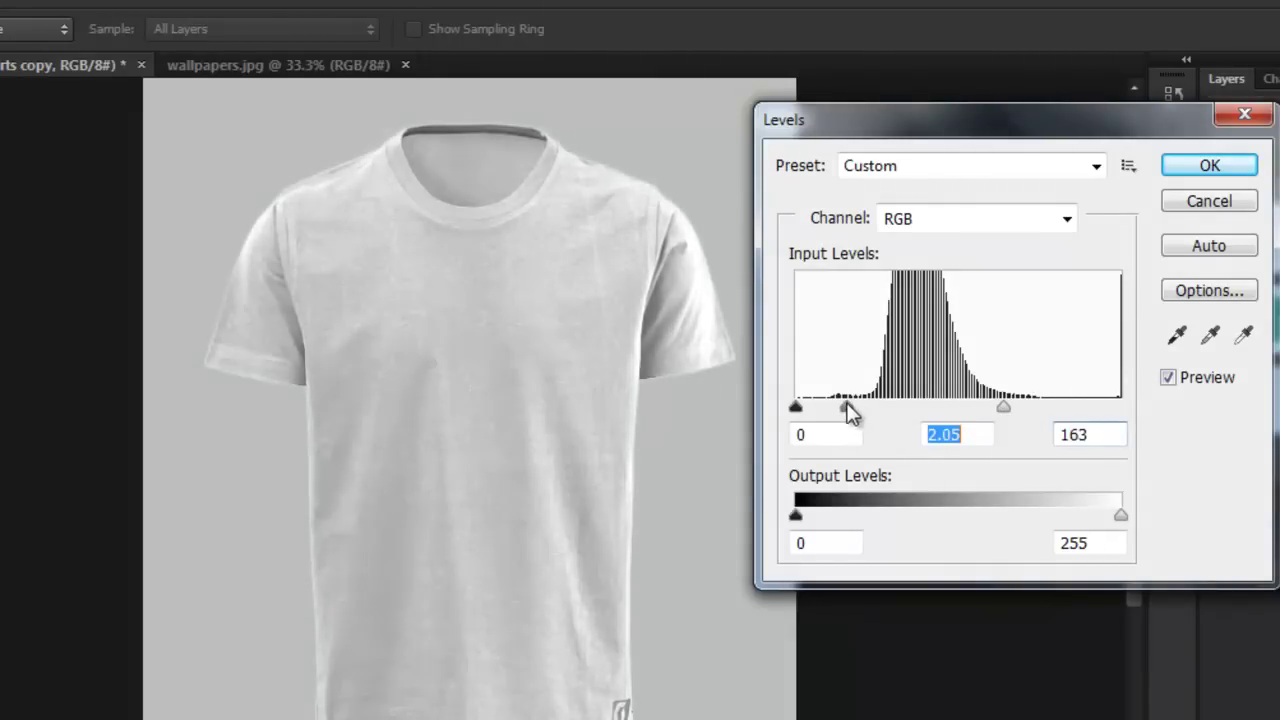
drag(999, 406, 978, 399)
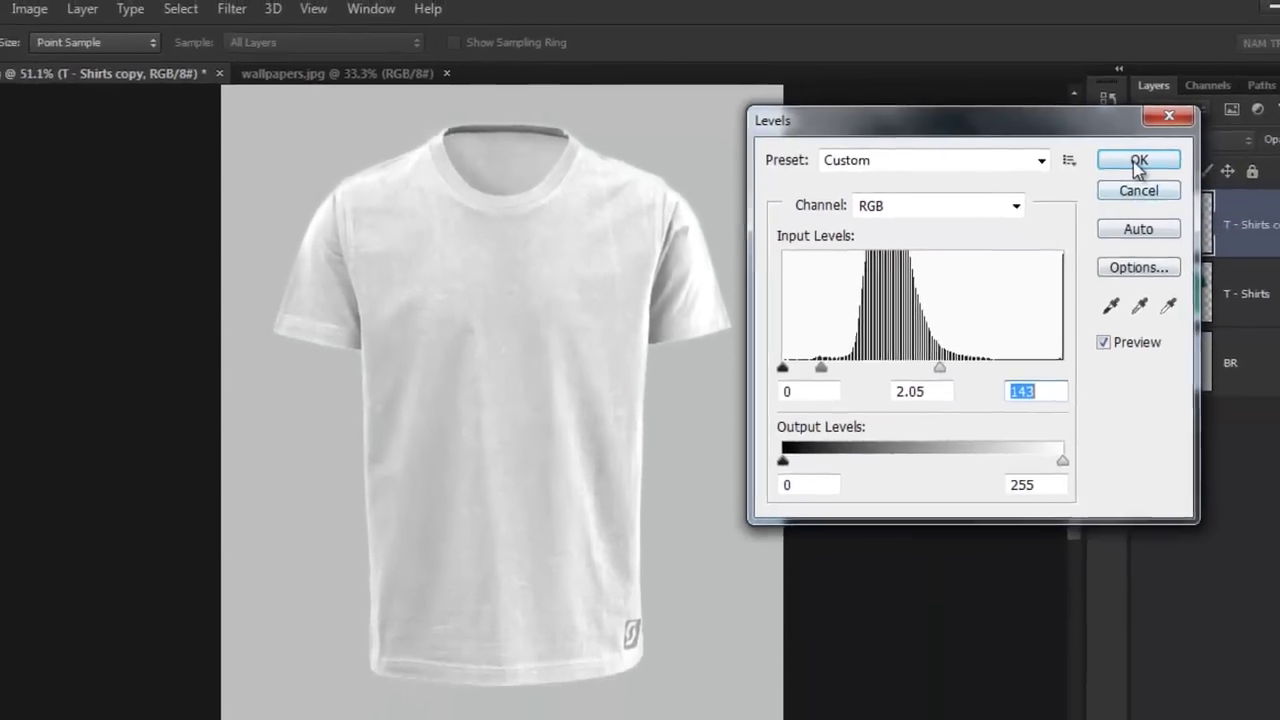
click(1136, 163)
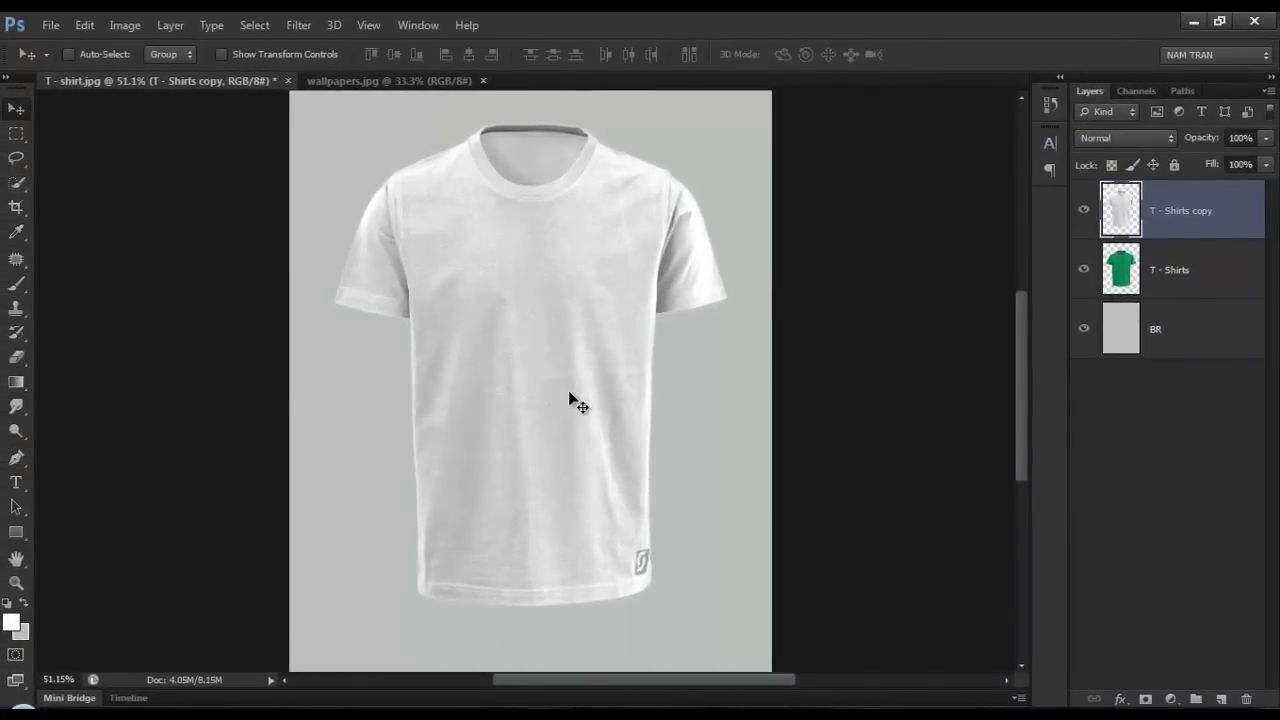
- Duplicate the T - Shirts copy layer into a new document named MAP
right_click(1183, 219)
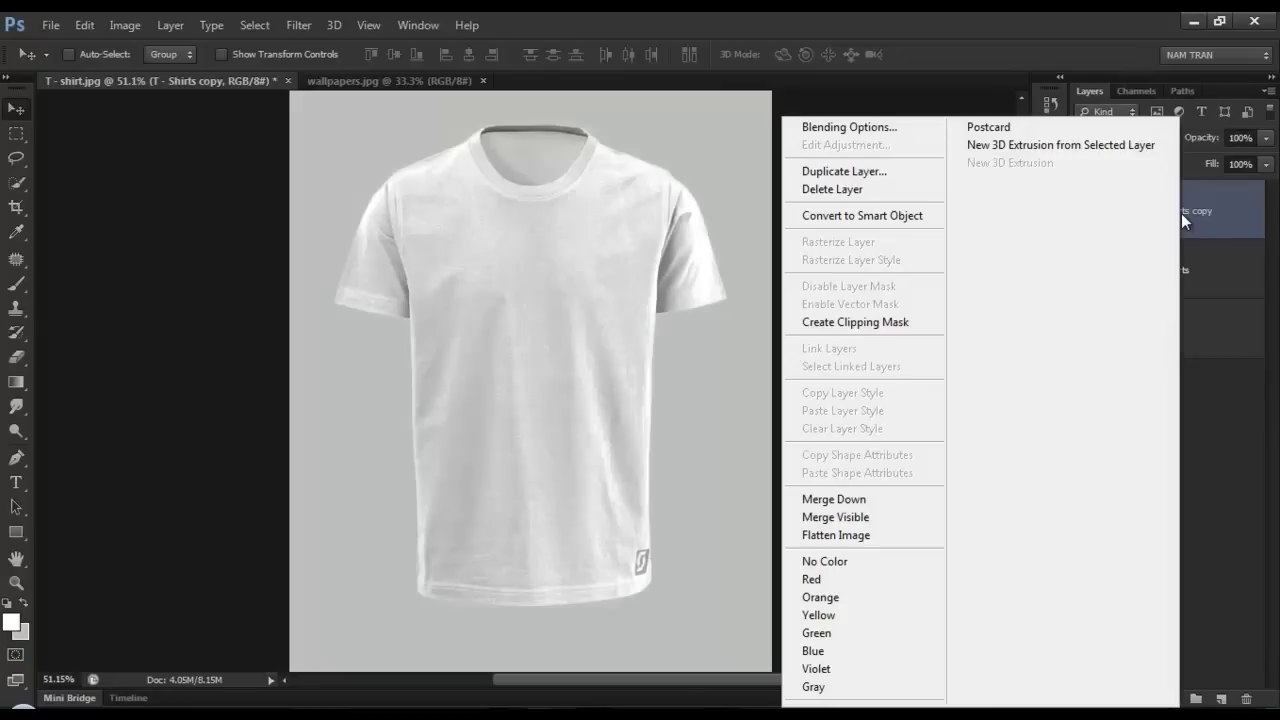
click(860, 172)
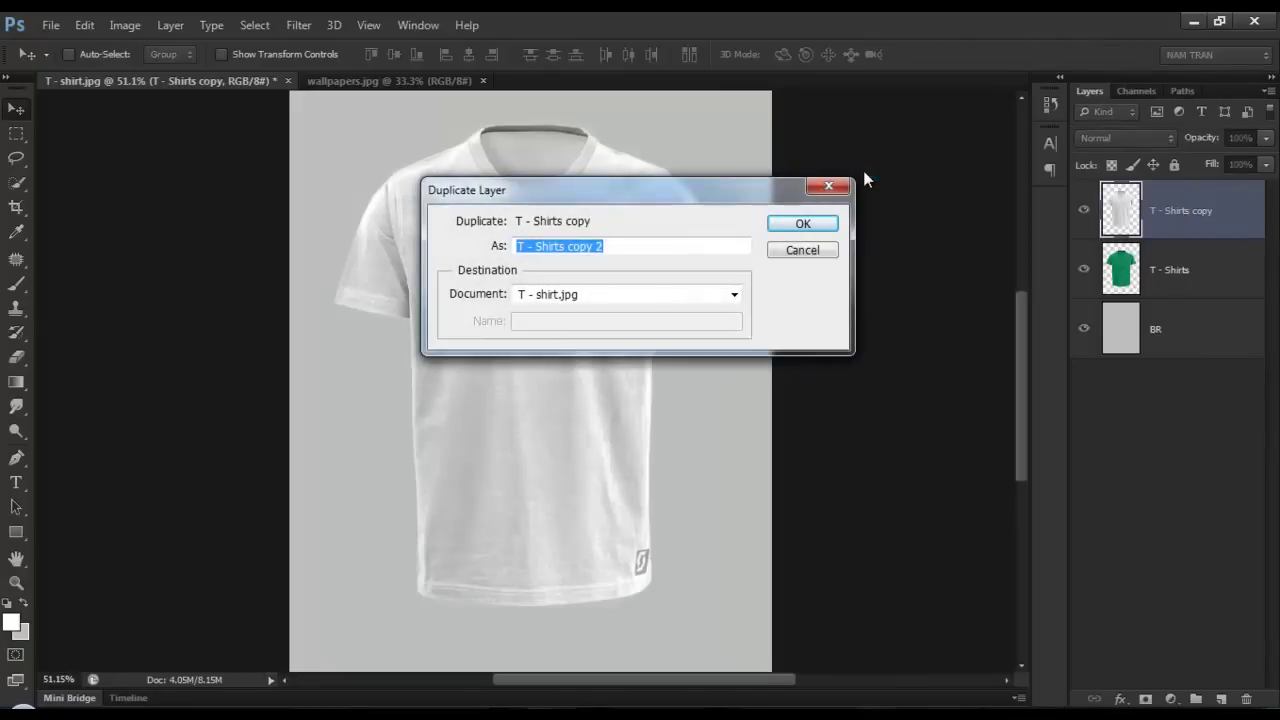
click(735, 294)
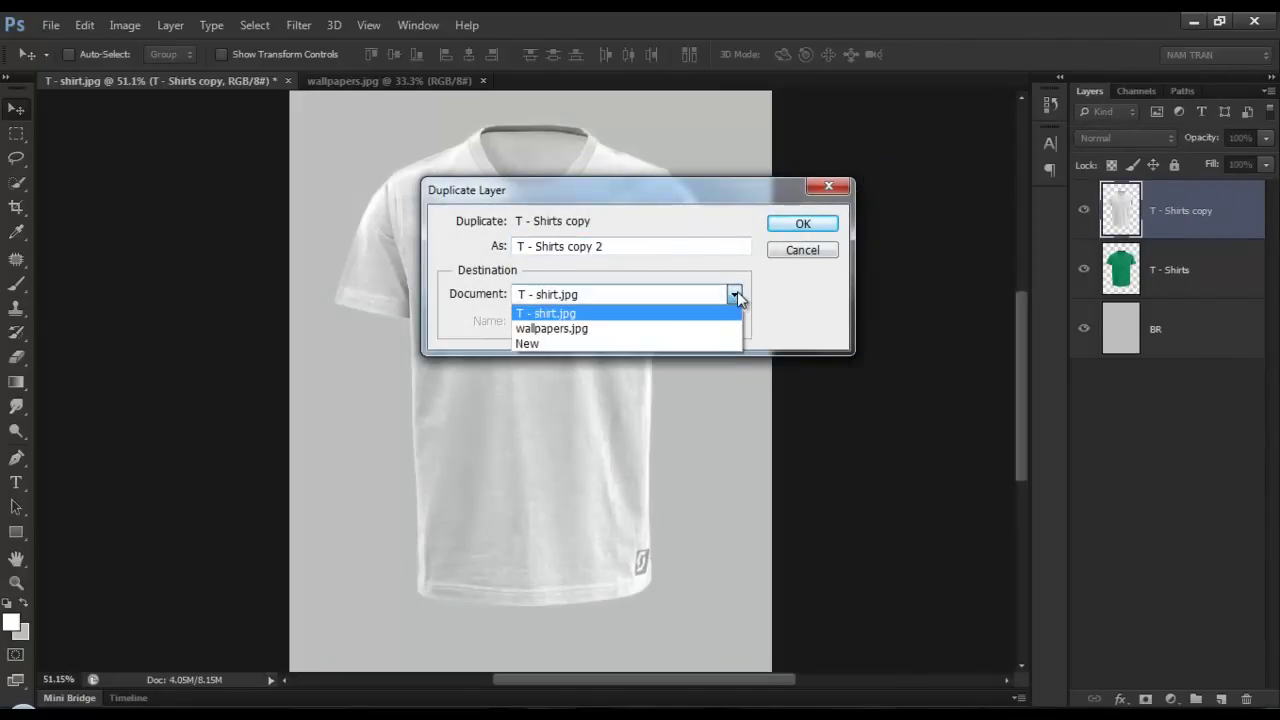
click(633, 344)
text(MAP)
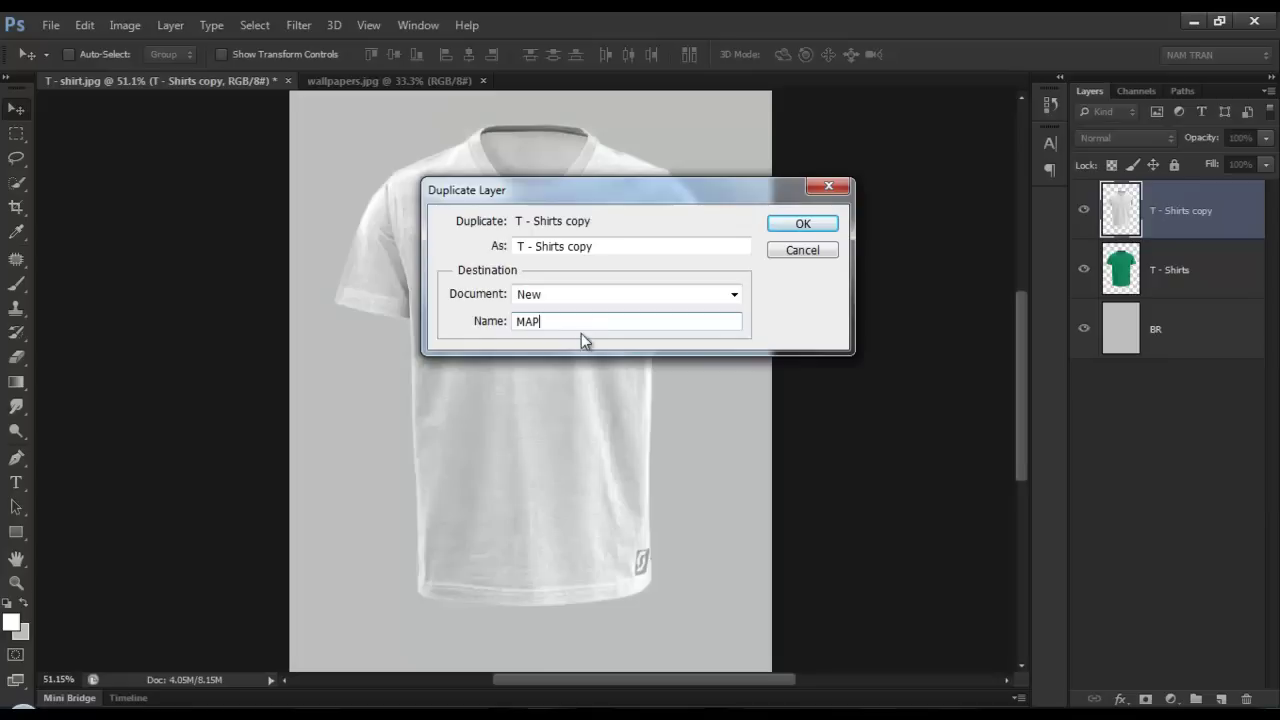
click(785, 231)
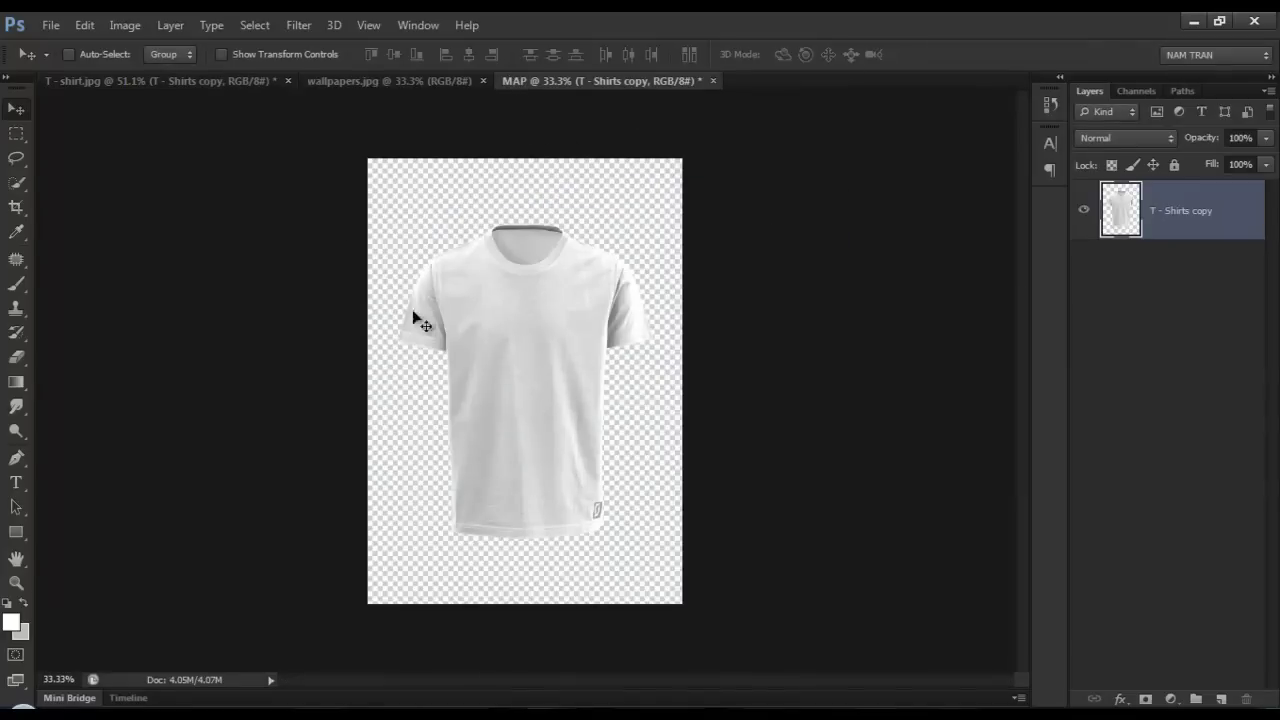
- Apply a 1.0-pixel Gaussian Blur to the white shirt in MAP
click(302, 26)
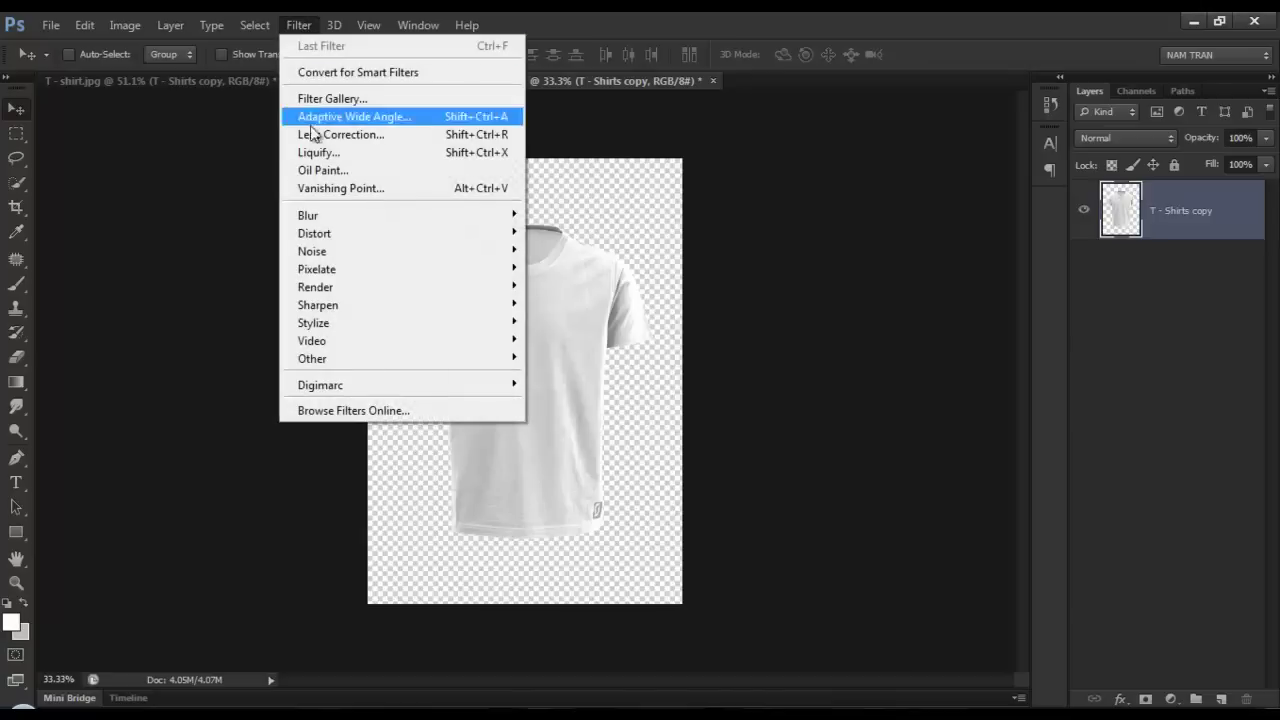
mouse_move(320, 215)
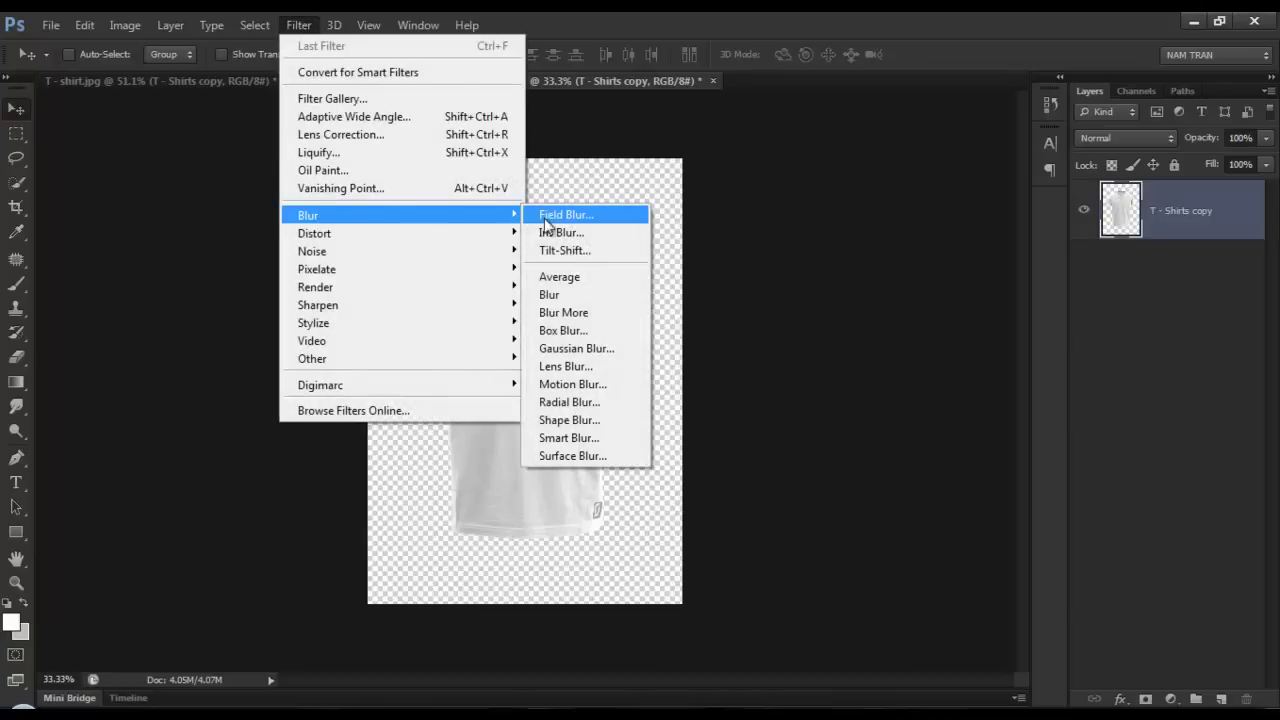
click(579, 349)
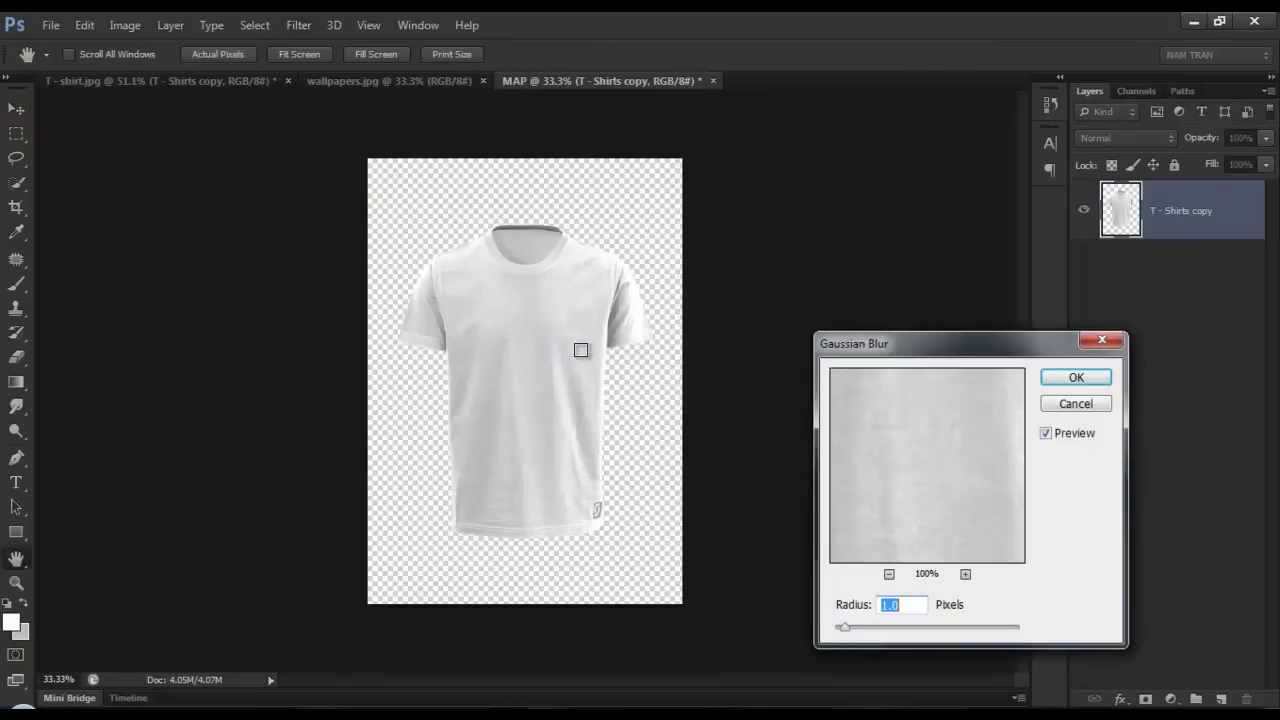
click(911, 604)
mouse_move(922, 343)
mouse_down()
mouse_move(883, 235)
mouse_move(823, 191)
mouse_up()
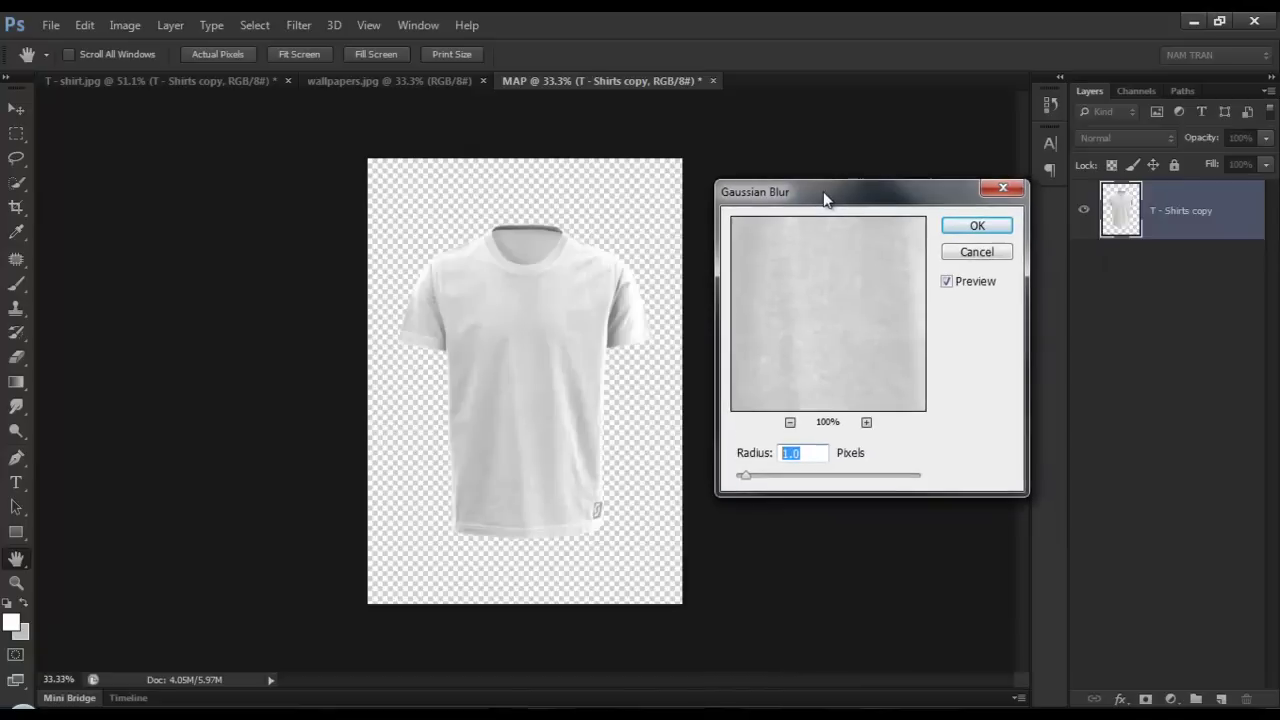
click(974, 228)
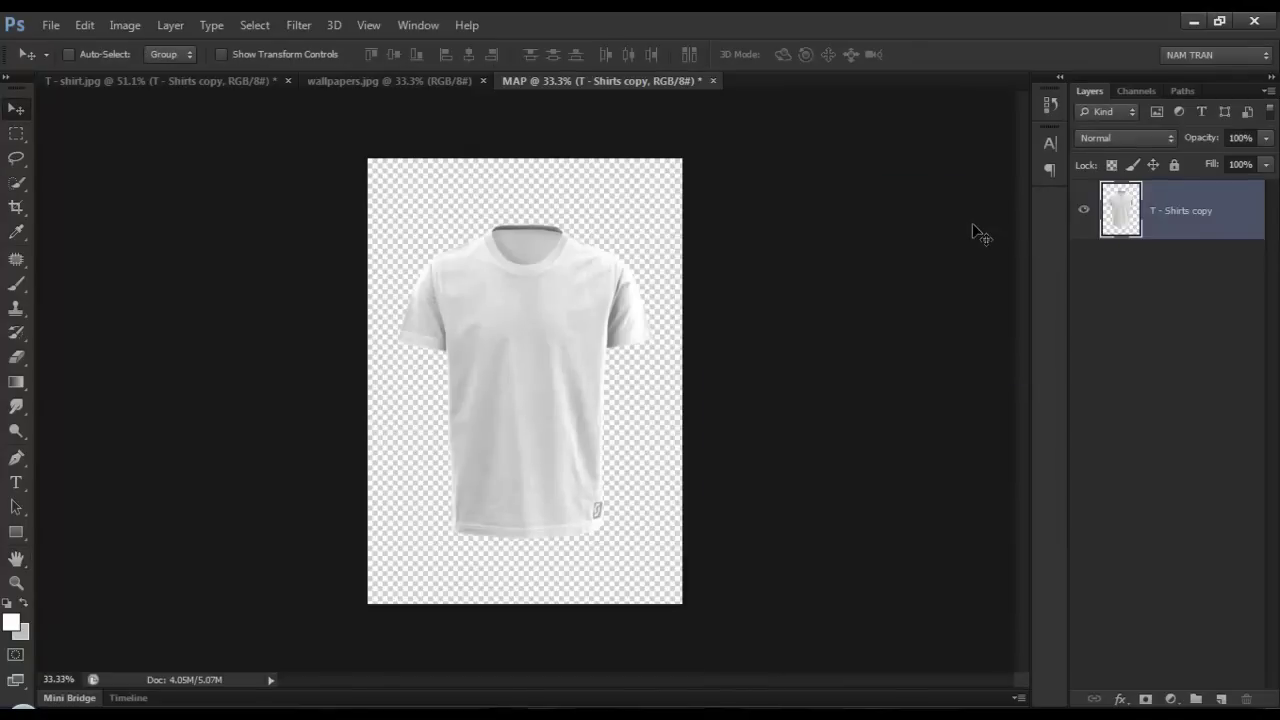
click(50, 25)
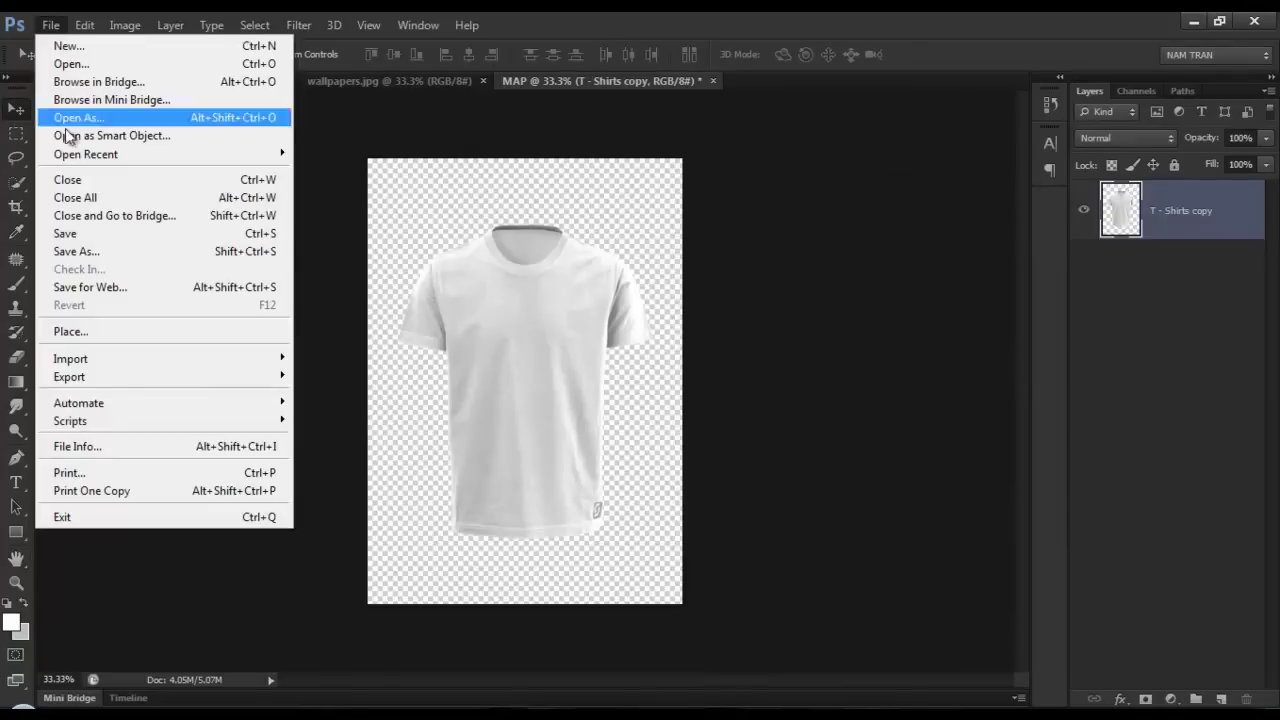
- Save MAP as MAP.psd with Maximize Compatibility, then close its tab
click(72, 249)
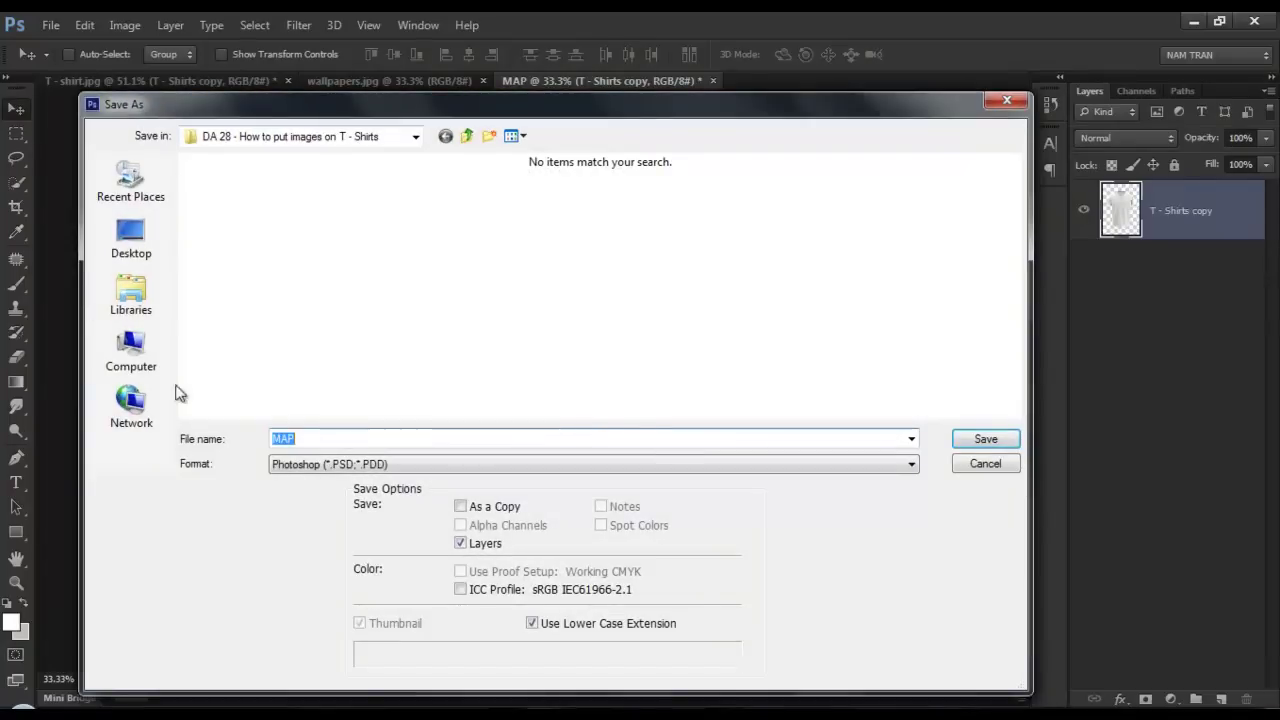
click(311, 439)
drag(311, 439, 257, 445)
click(973, 442)
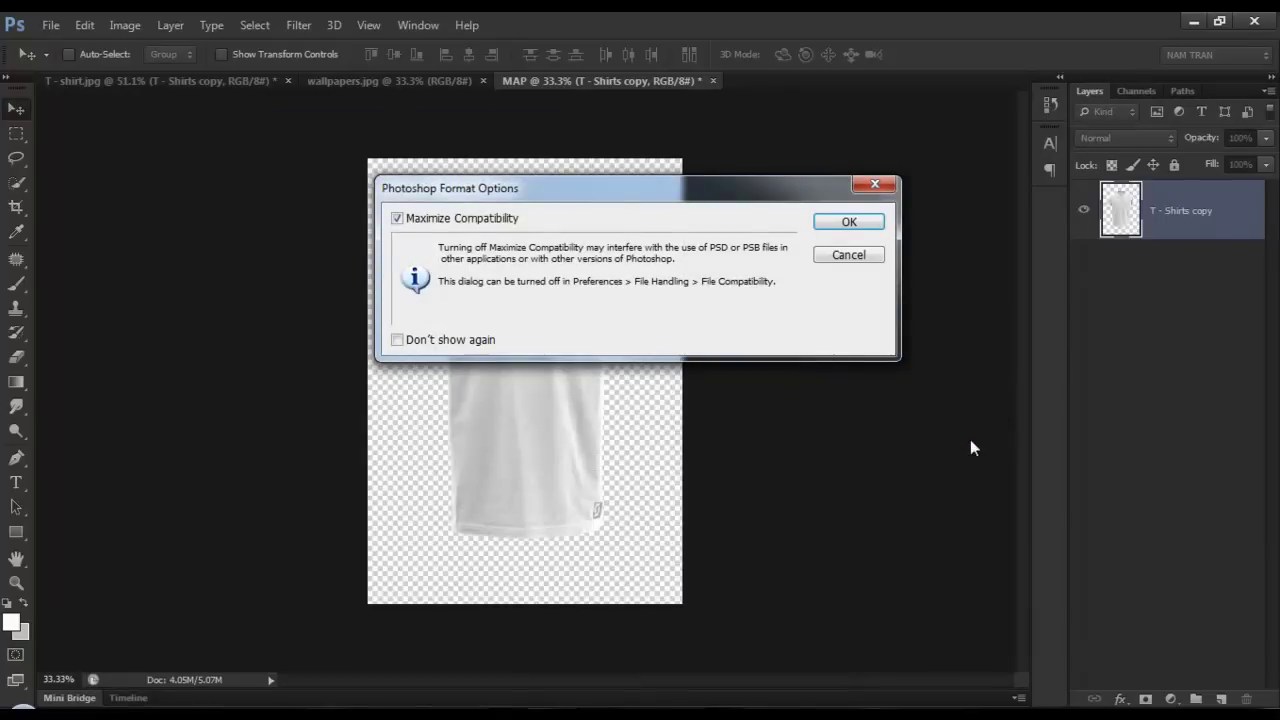
click(857, 222)
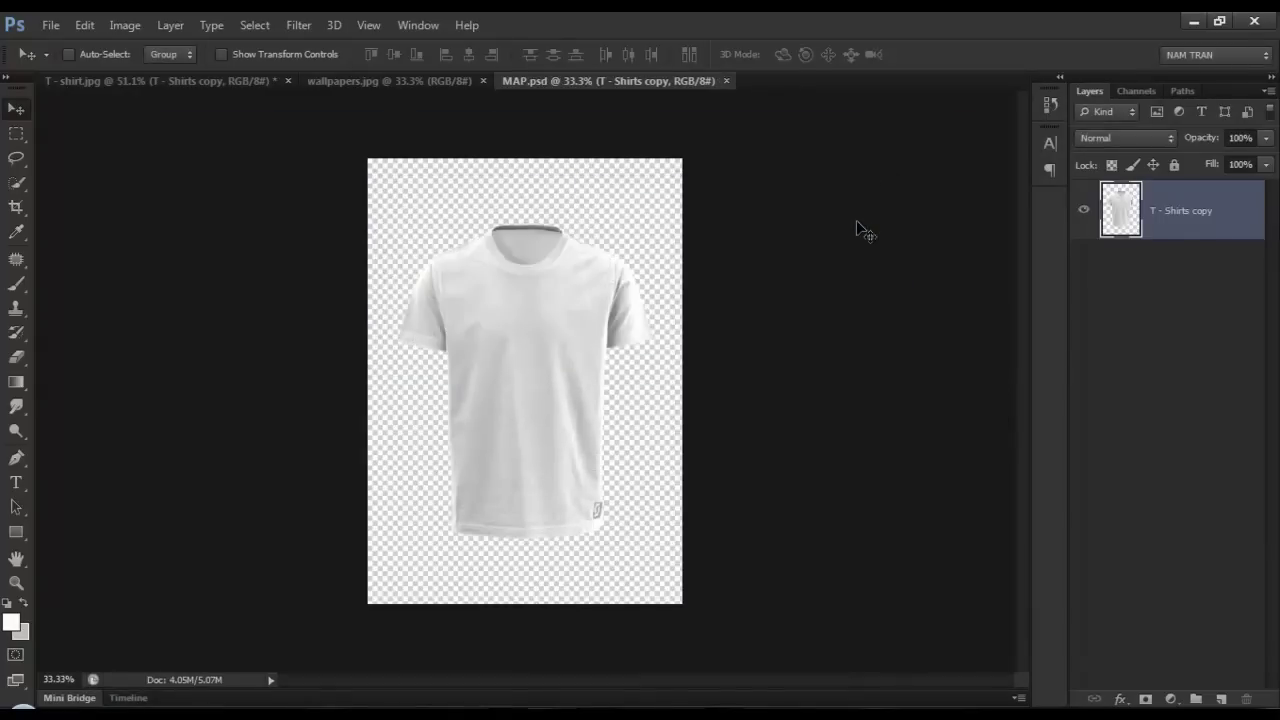
click(726, 80)
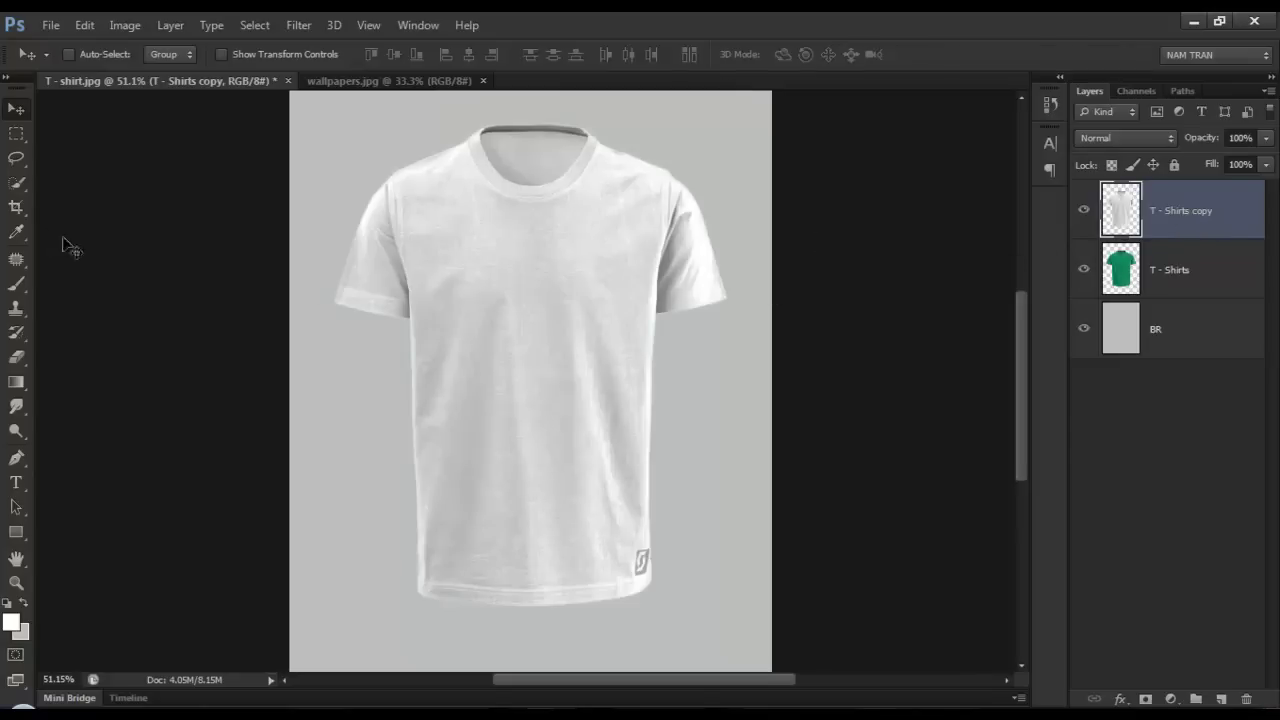
- Paste the whole forest-road wallpaper into T-shirt.jpg as Layer 1, shifted left over the shirt
click(313, 83)
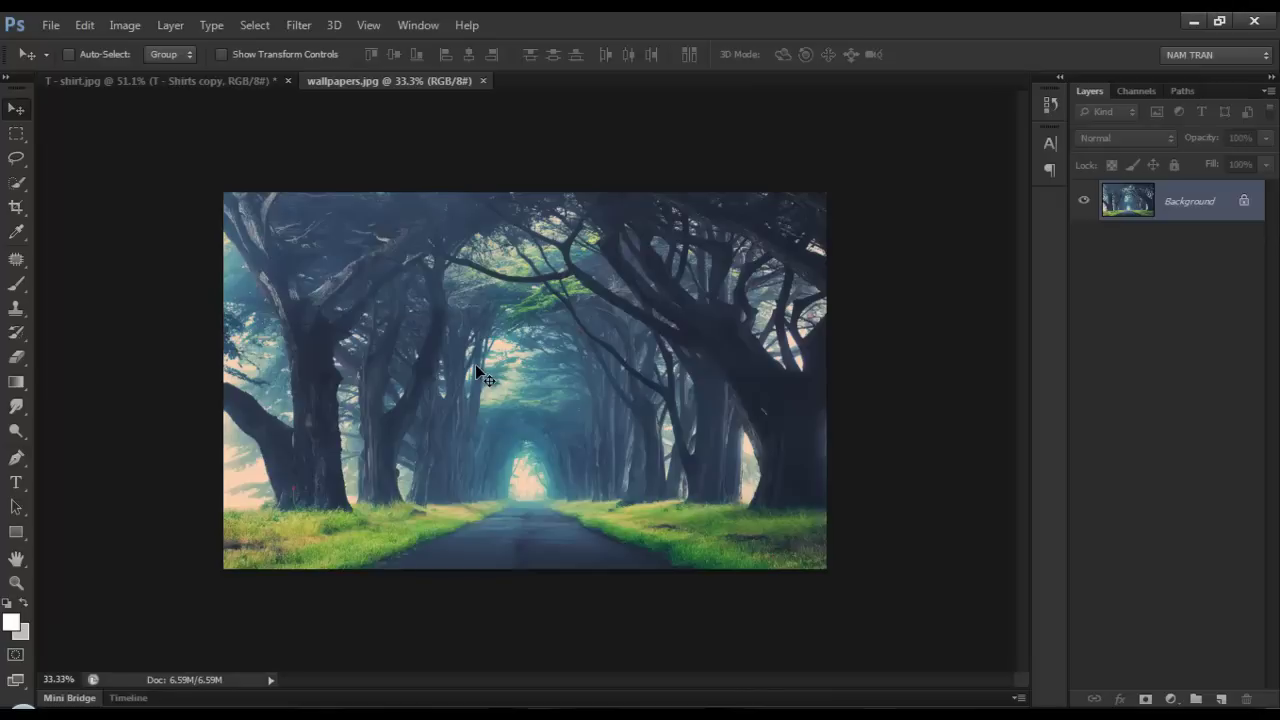
key(ctrl+a)
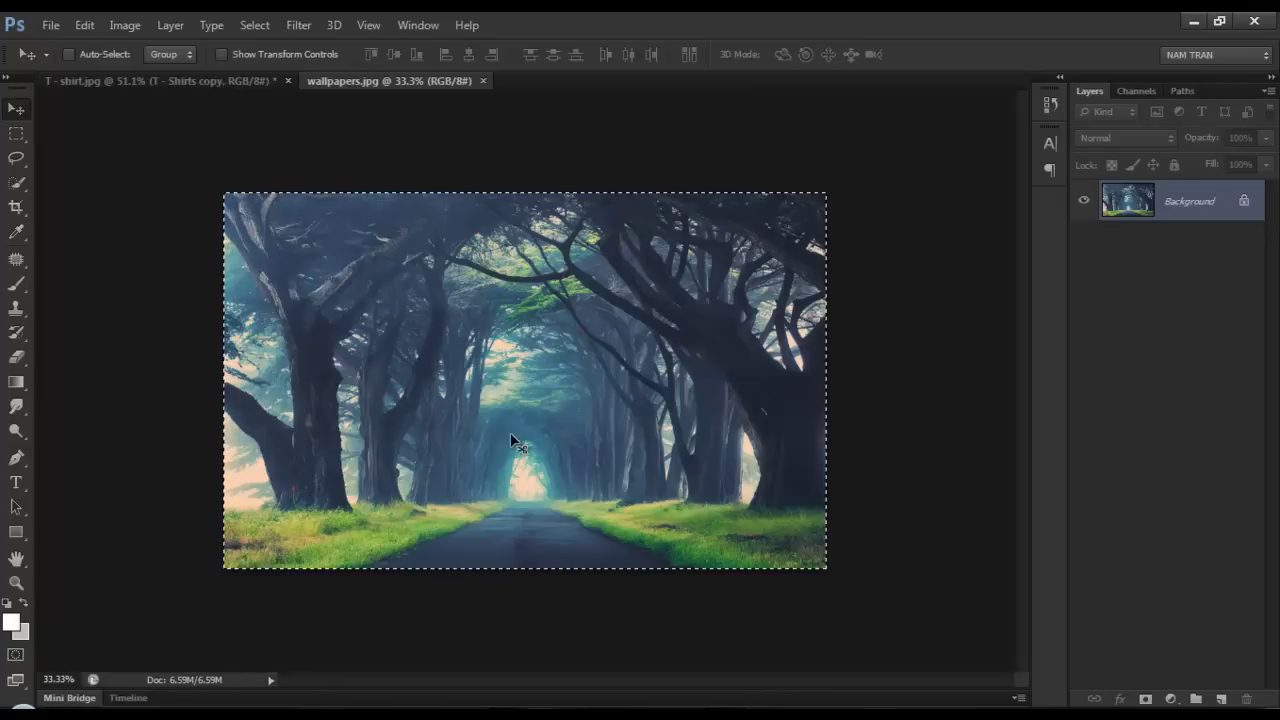
click(147, 80)
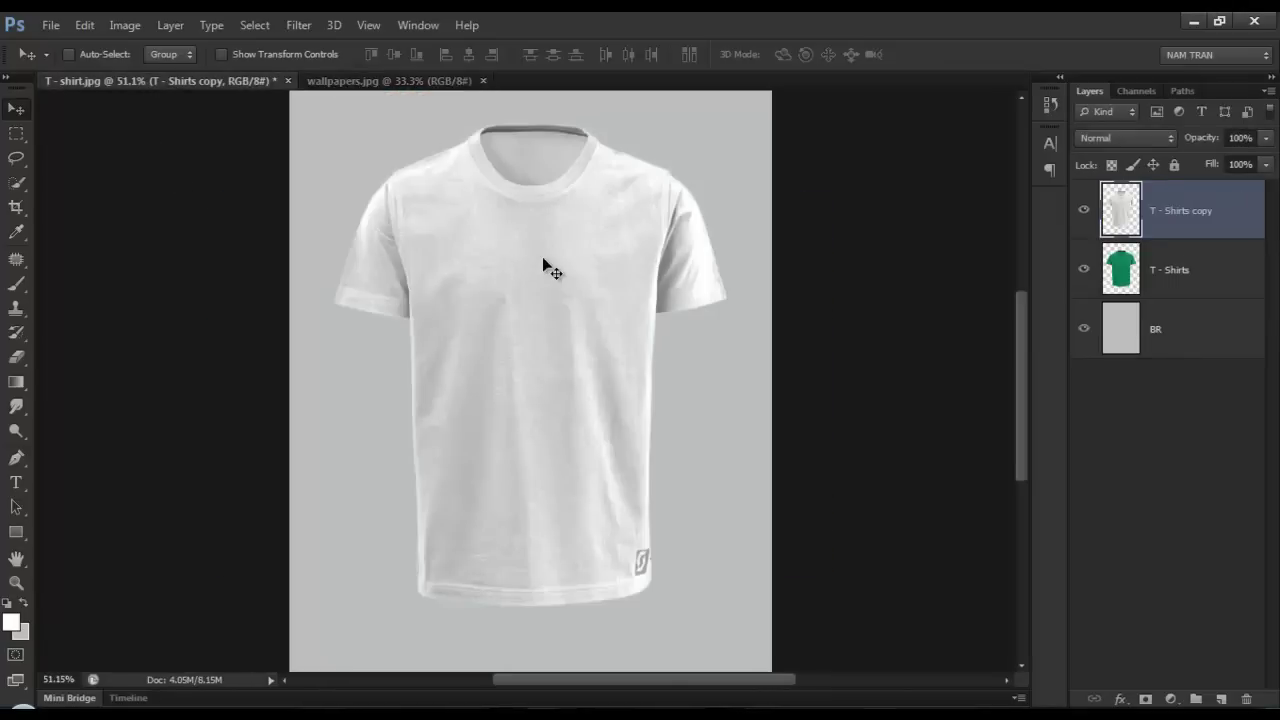
key(ctrl+v)
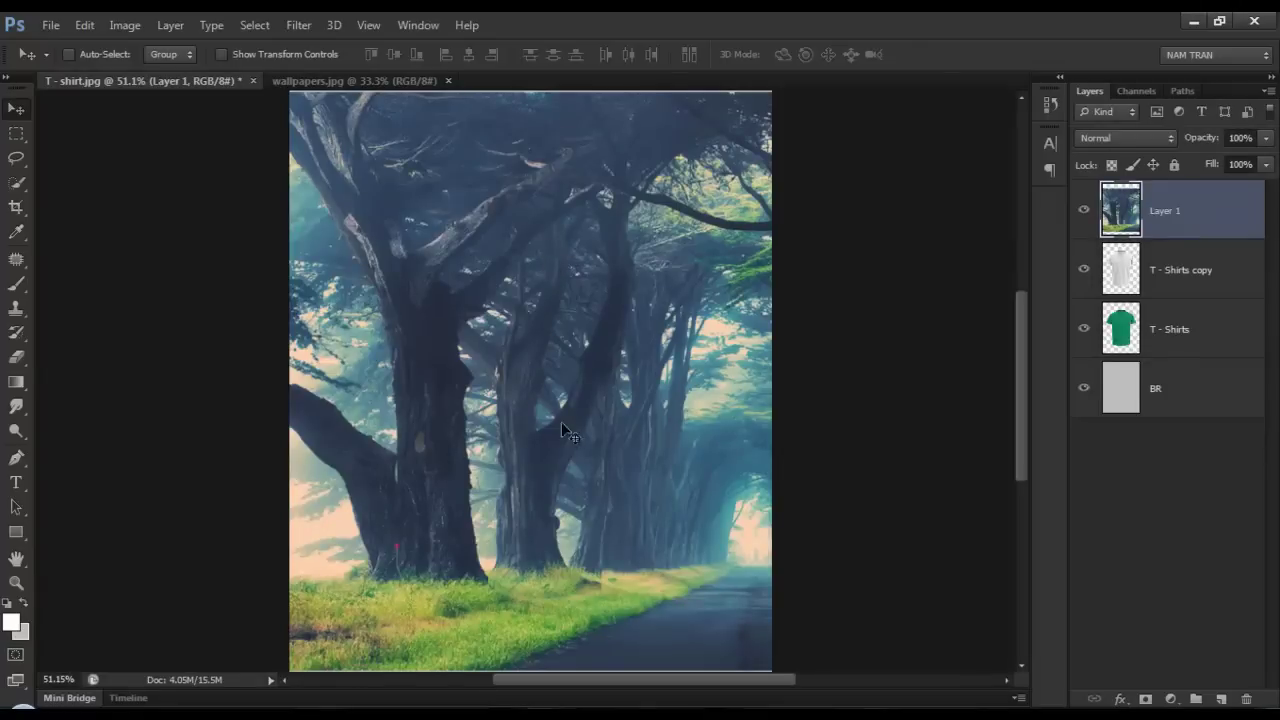
drag(678, 449, 517, 450)
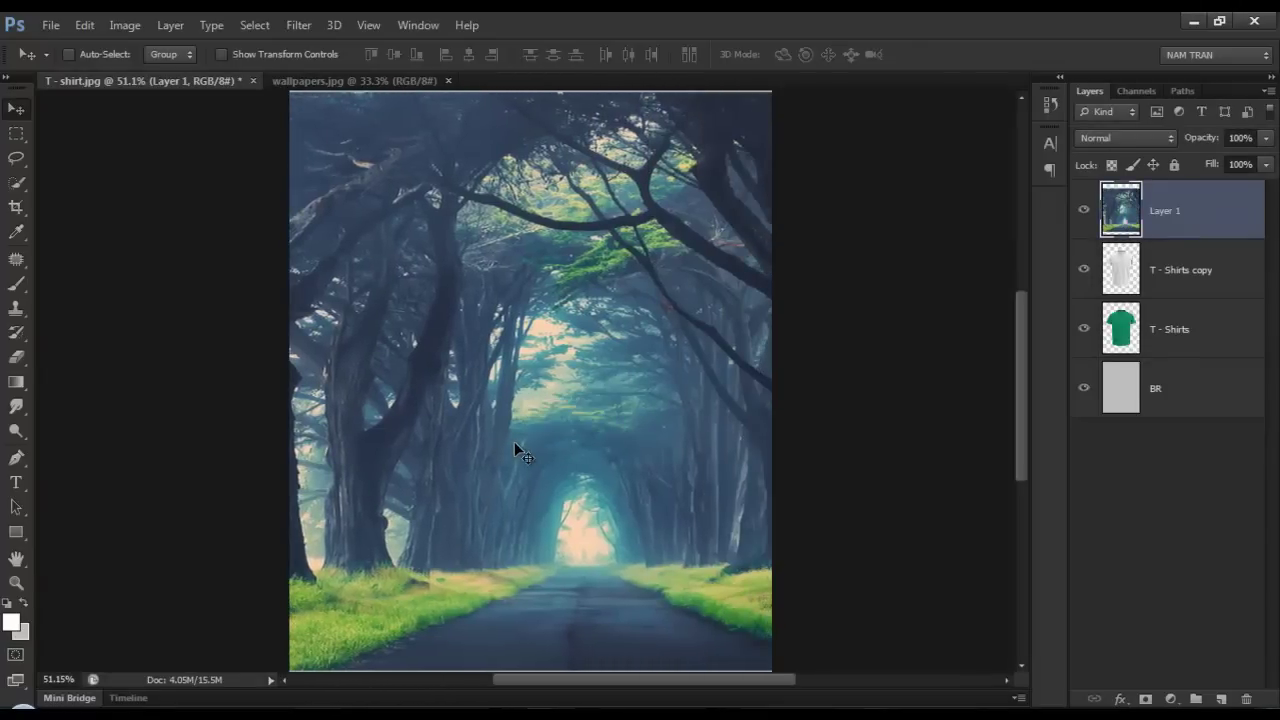
key(ctrl+minus)
key(ctrl+minus)
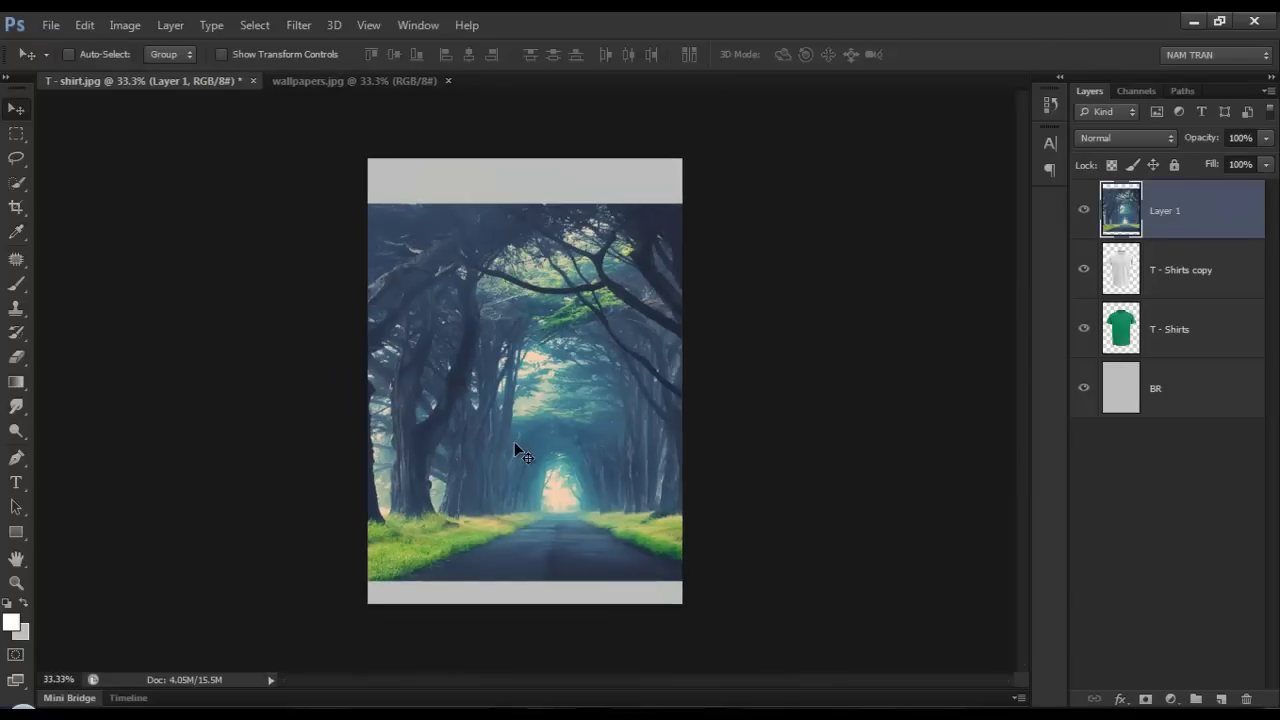
- Convert Layer 1 to a smart object and lower its opacity to 50%
right_click(1205, 245)
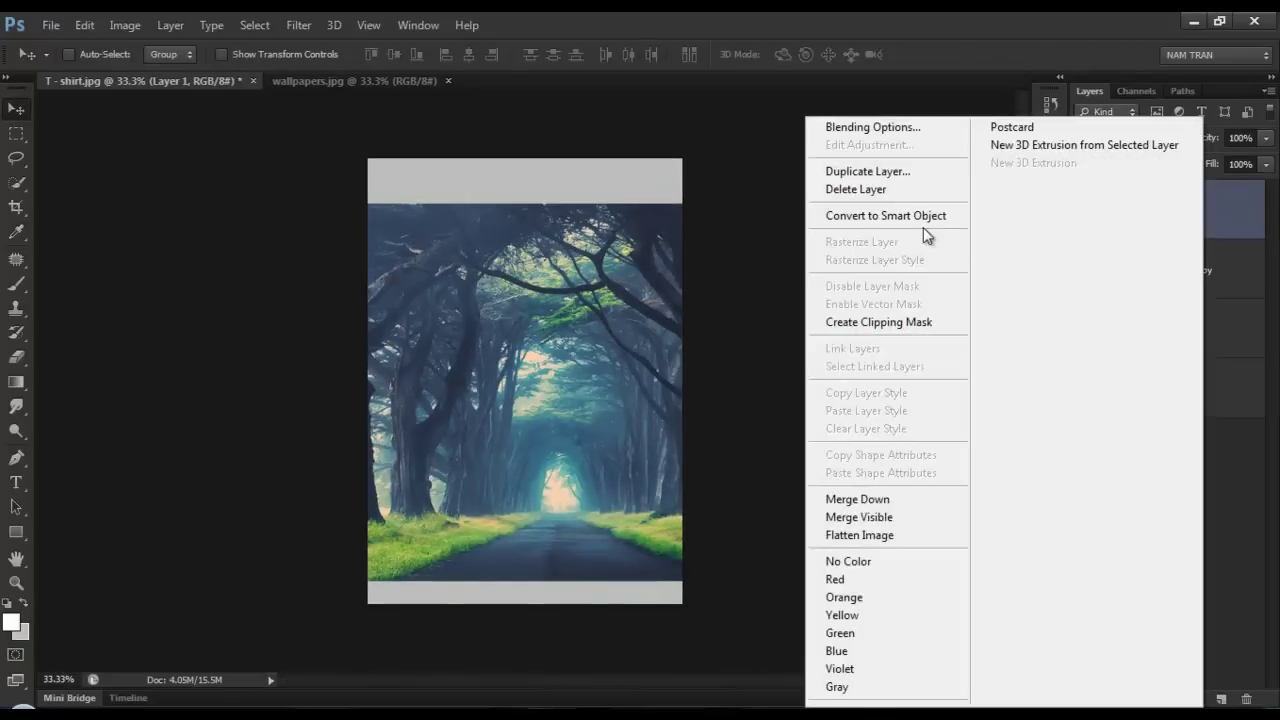
click(915, 228)
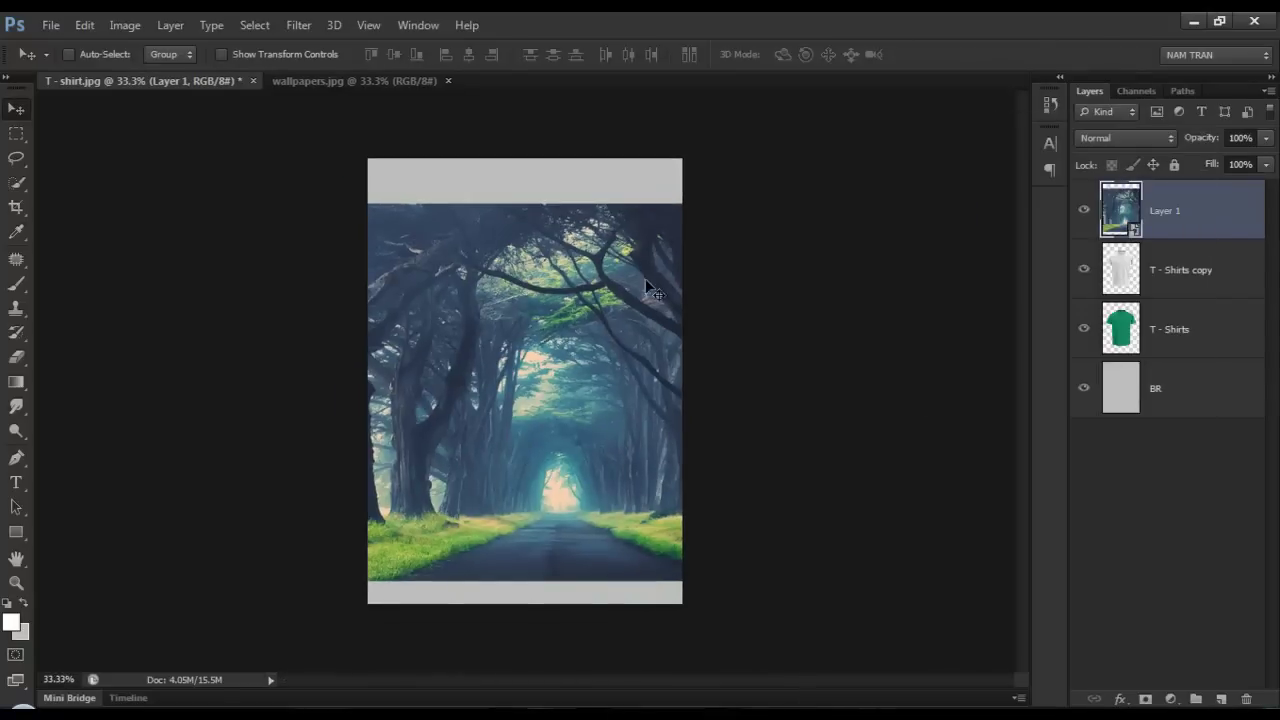
click(1266, 140)
drag(1266, 165, 1236, 165)
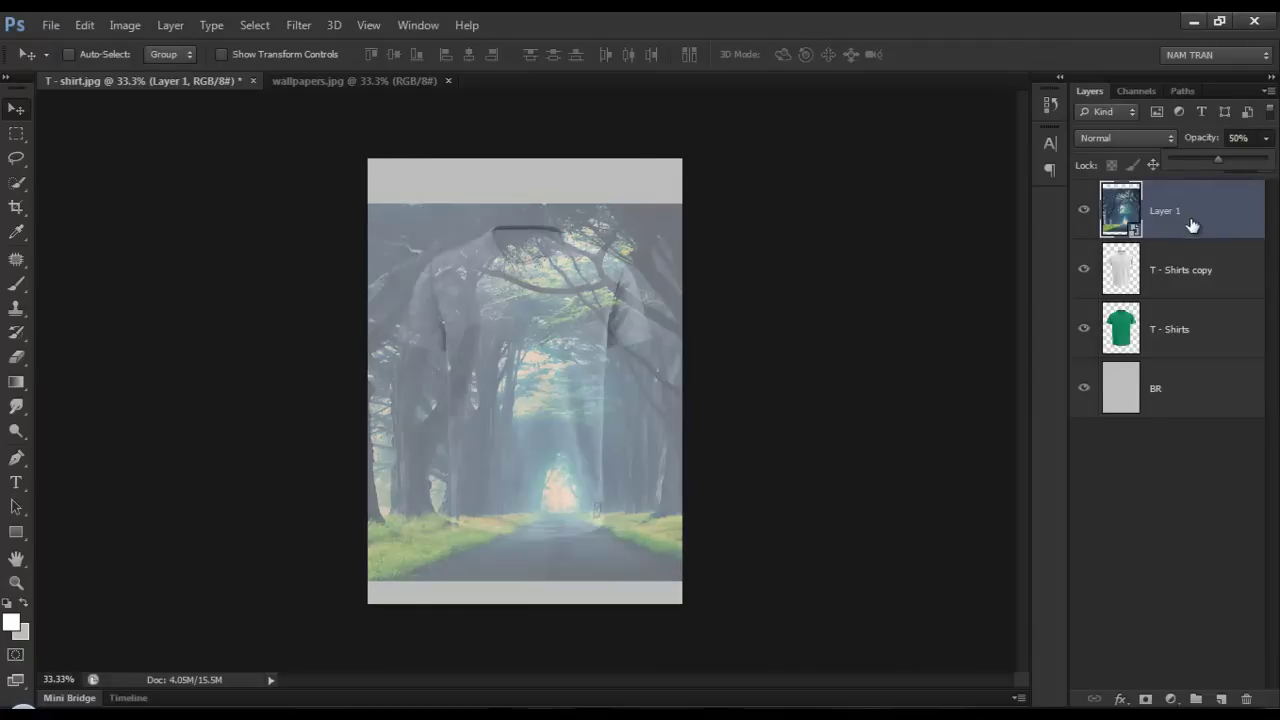
key(ctrl+t)
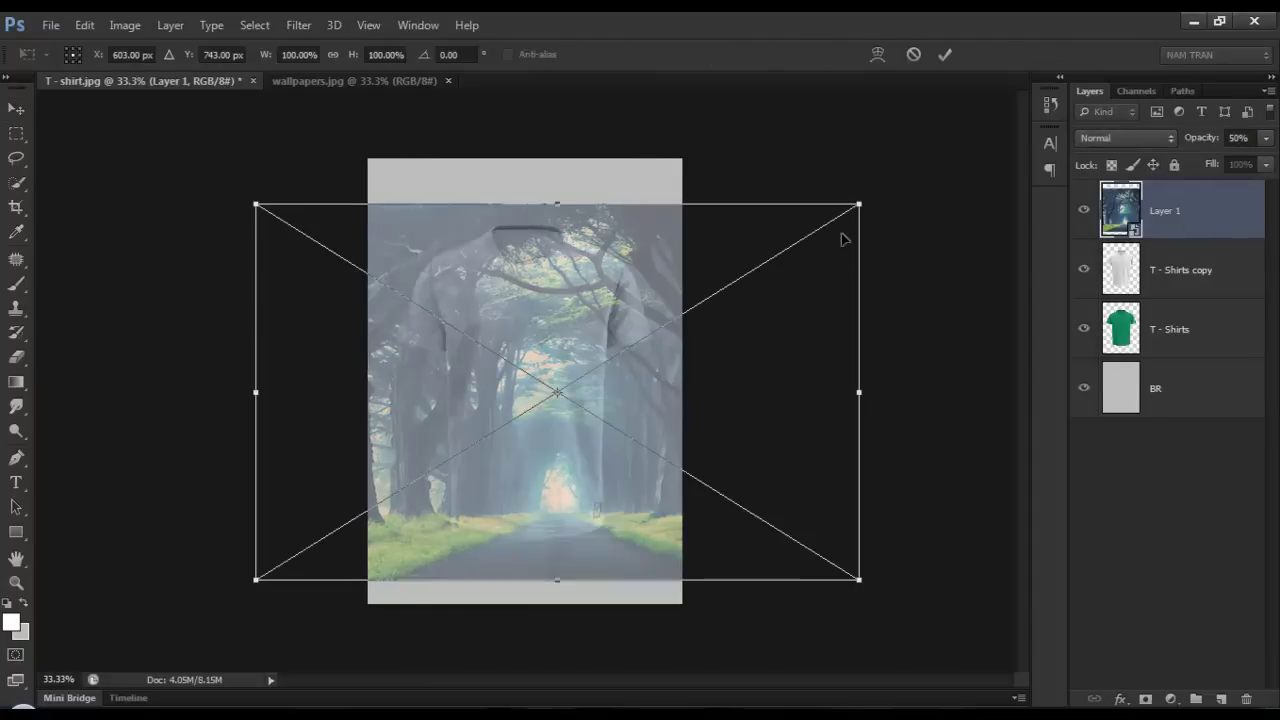
- Scale the forest layer to about 85% and nudge it left and up over the shirt
drag(858, 203, 826, 219)
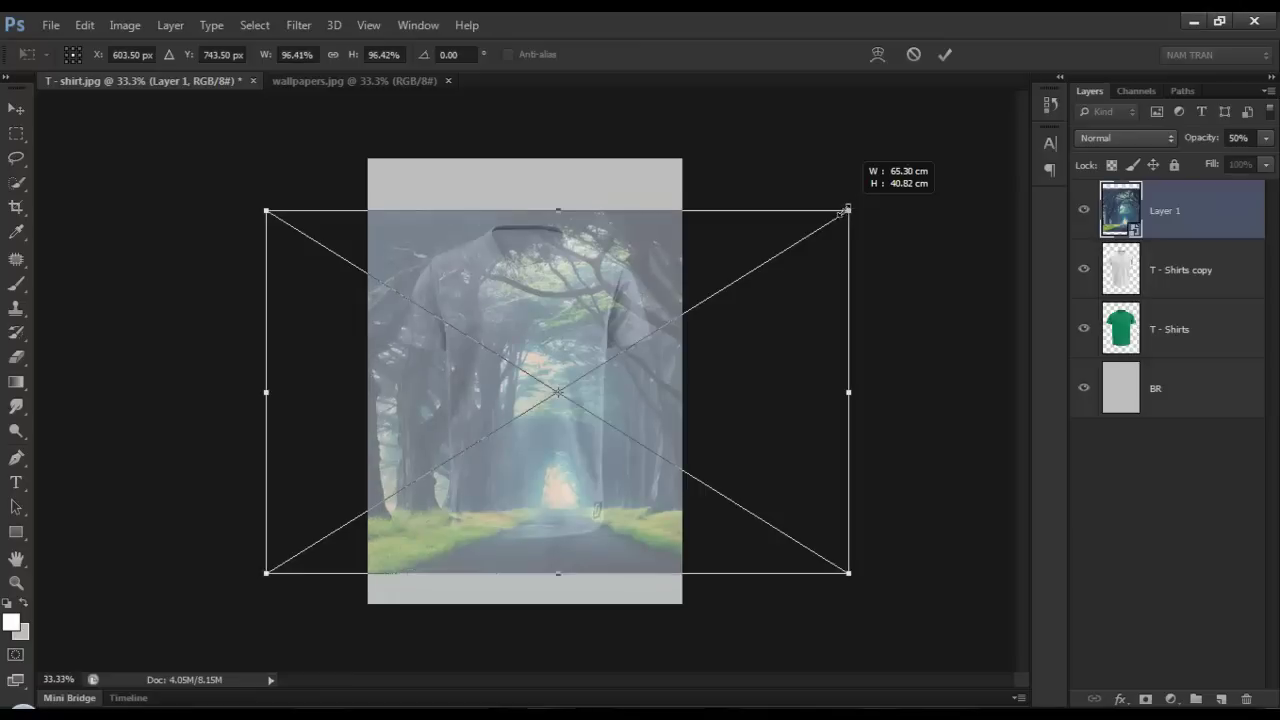
drag(826, 215, 828, 219)
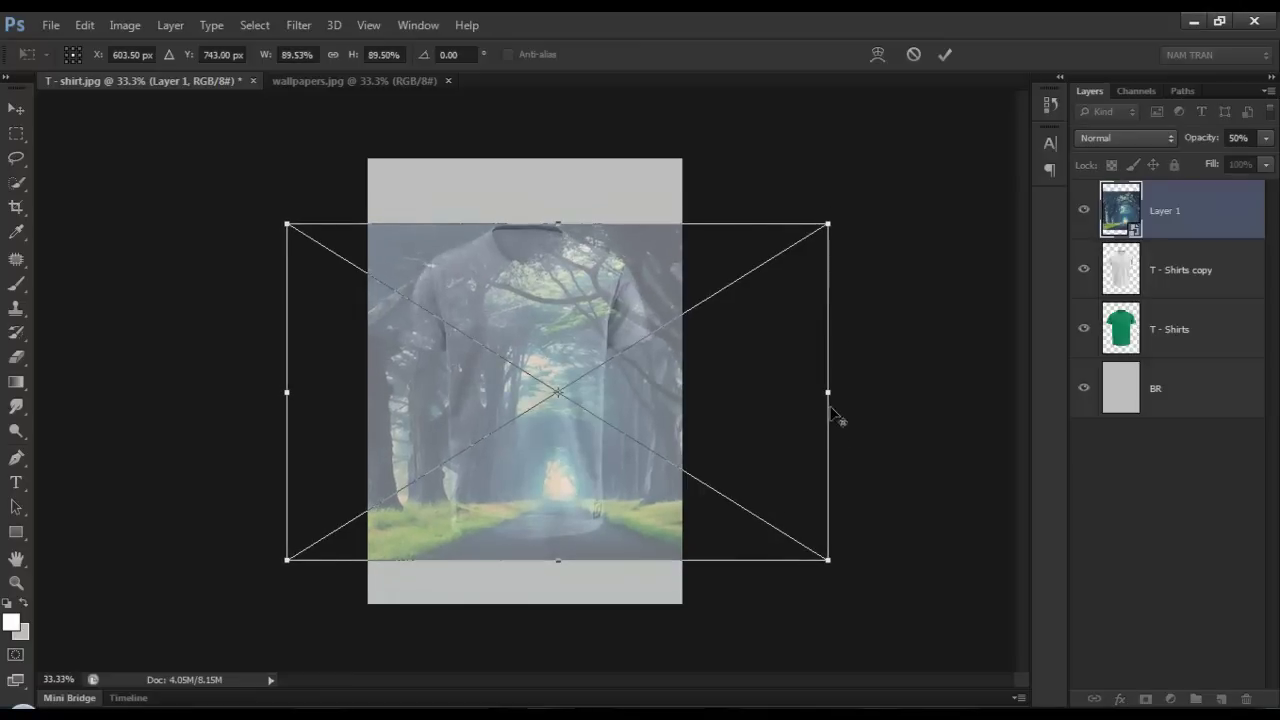
drag(826, 563, 800, 548)
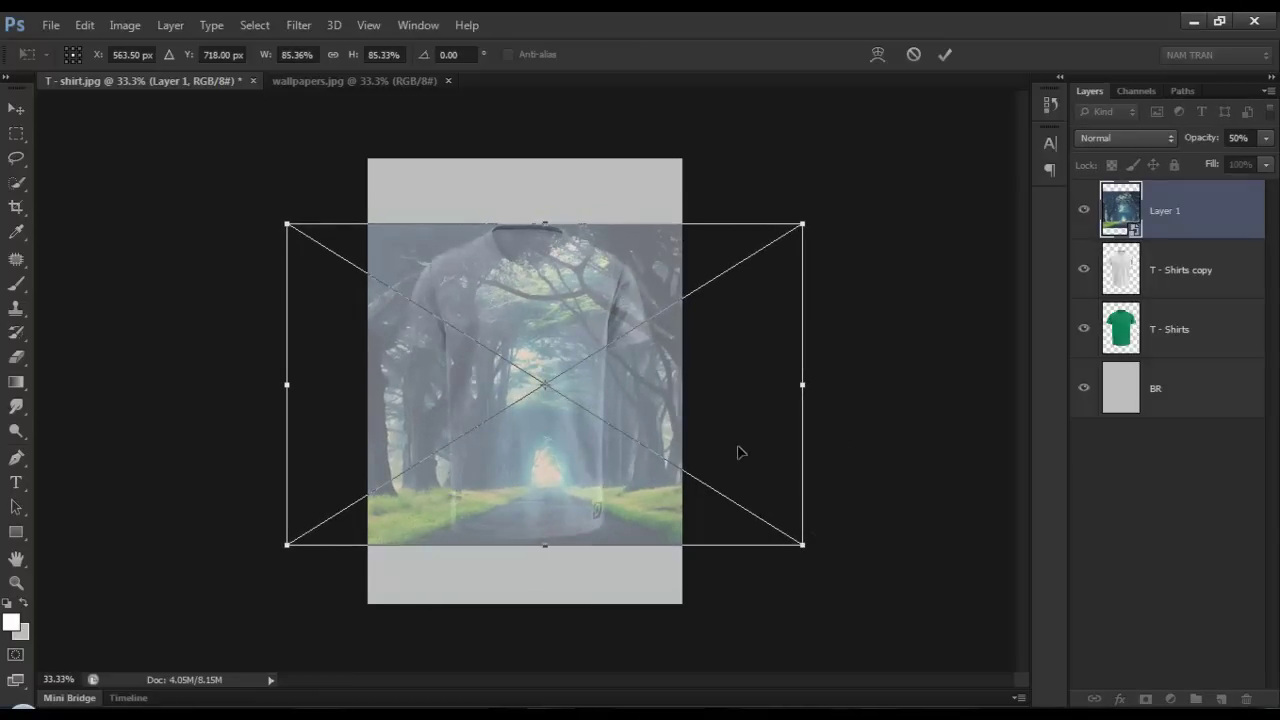
drag(729, 409, 722, 409)
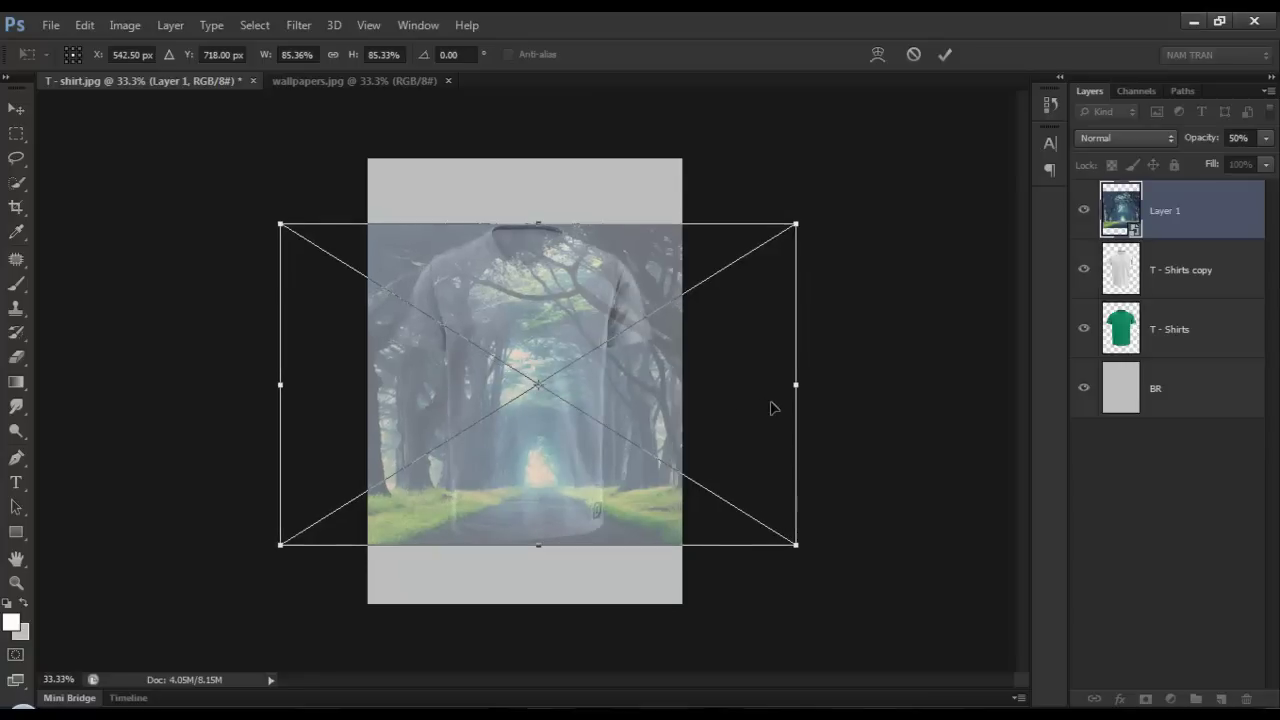
key(Left)
key(Left)
key(Left)
key(Left)
key(Left)
key(Left)
key(Left)
key(Left)
key(Left)
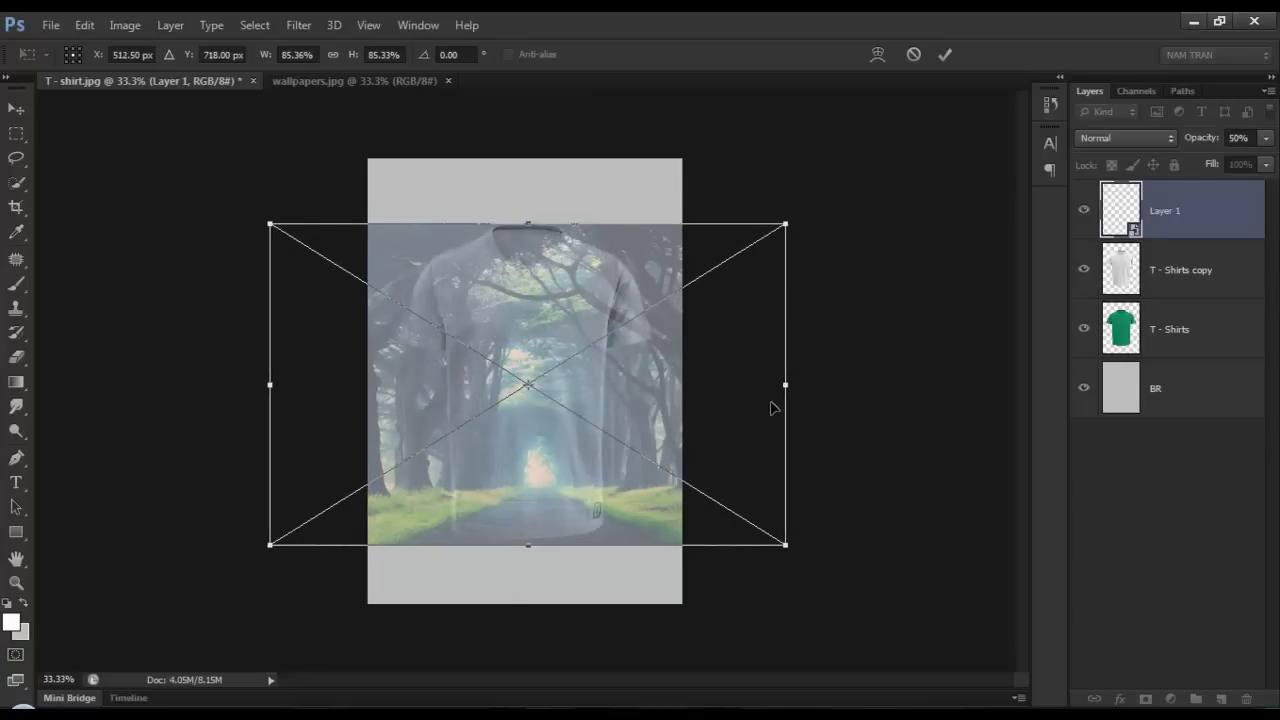
key(Left)
key(Left)
key(Left)
key(Left)
key(Left)
key(Left)
key(Left)
key(Left)
key(Left)
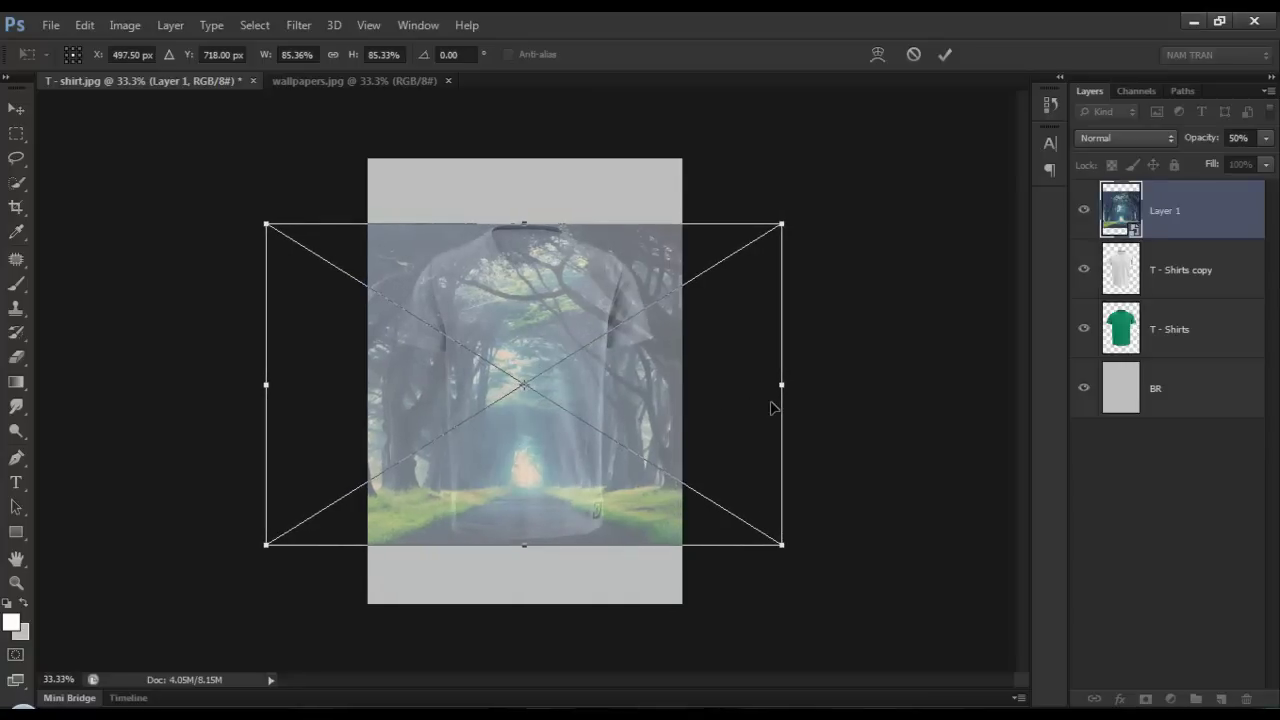
key(Up)
key(Up)
key(Up)
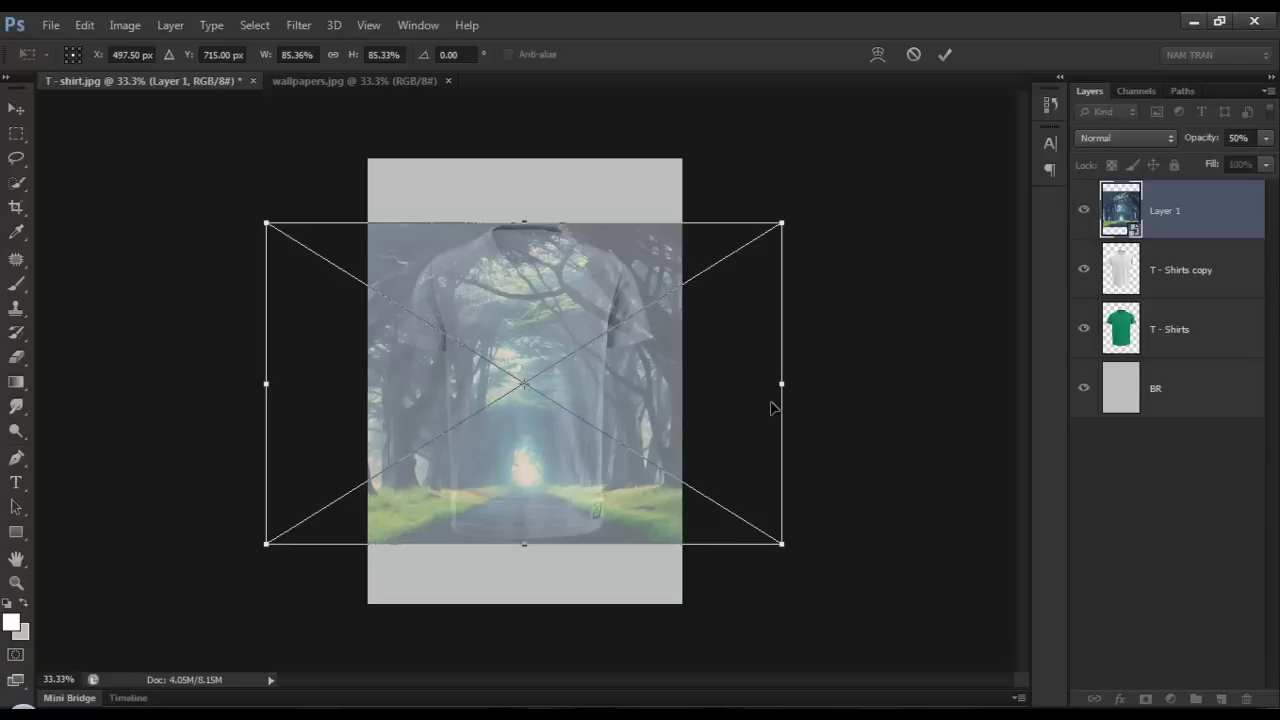
key(Return)
- Rasterize Layer 1 and restore its opacity to 100%
right_click(1198, 212)
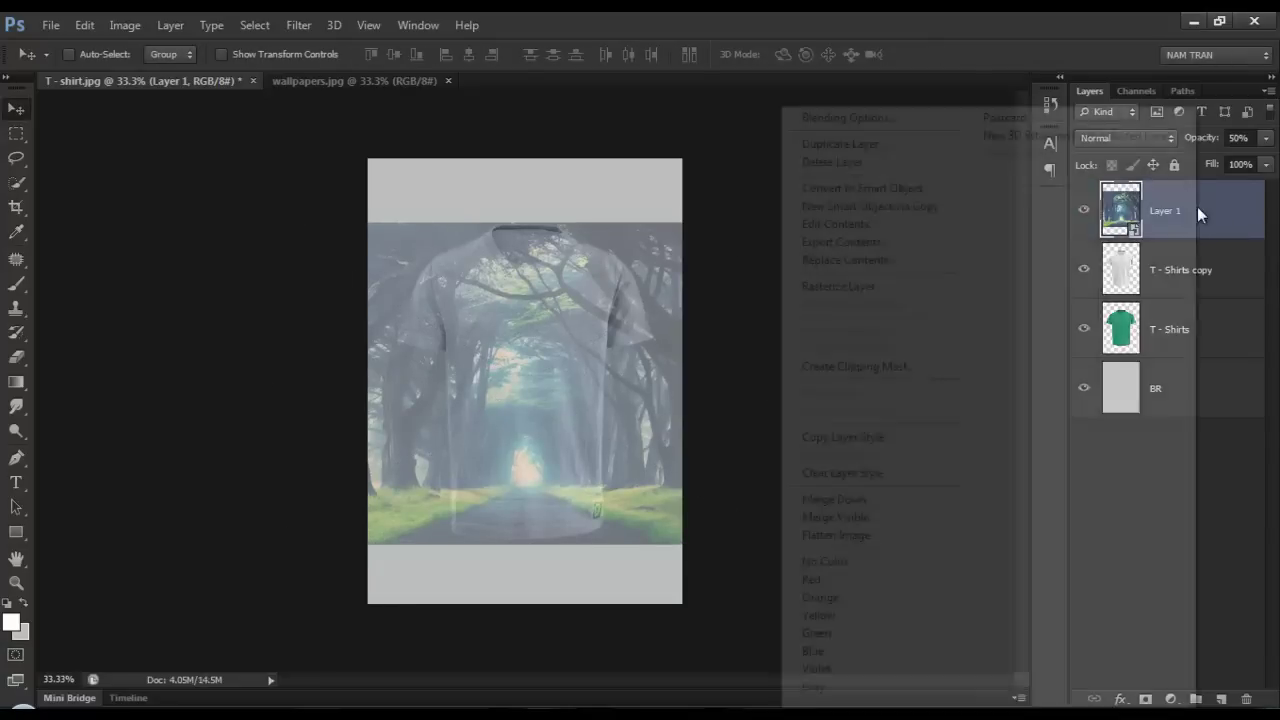
click(835, 285)
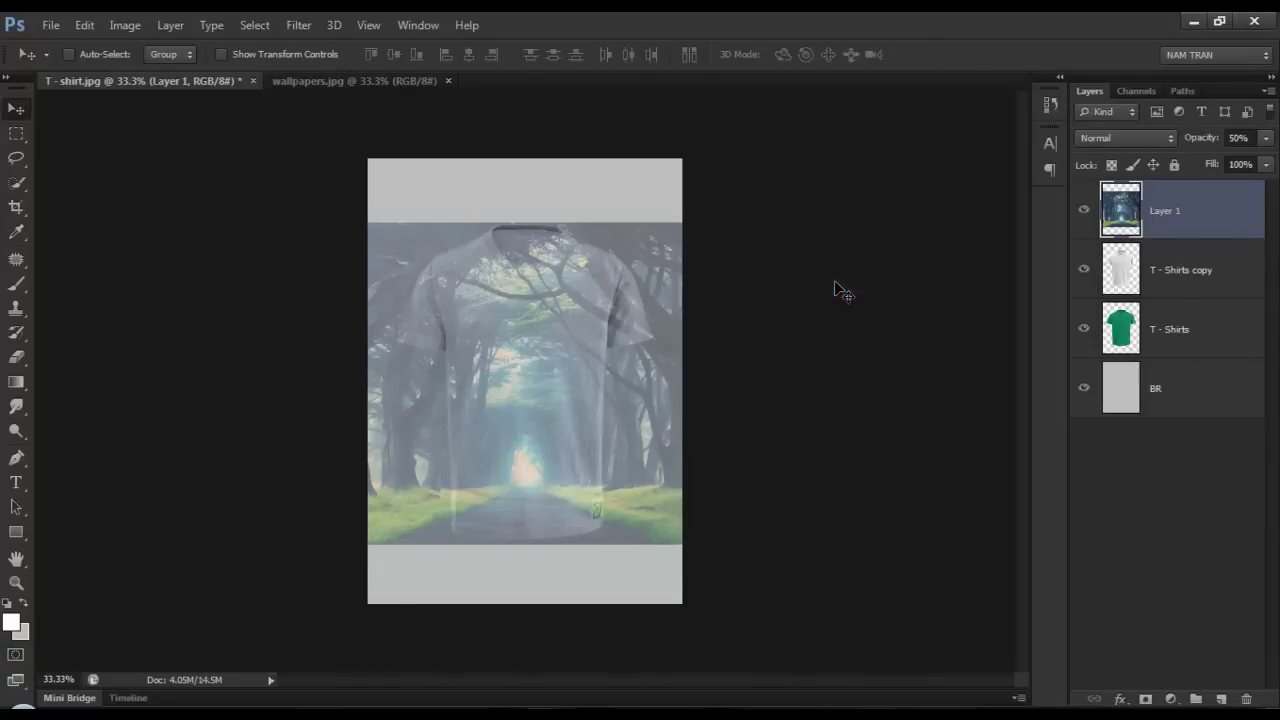
click(1266, 138)
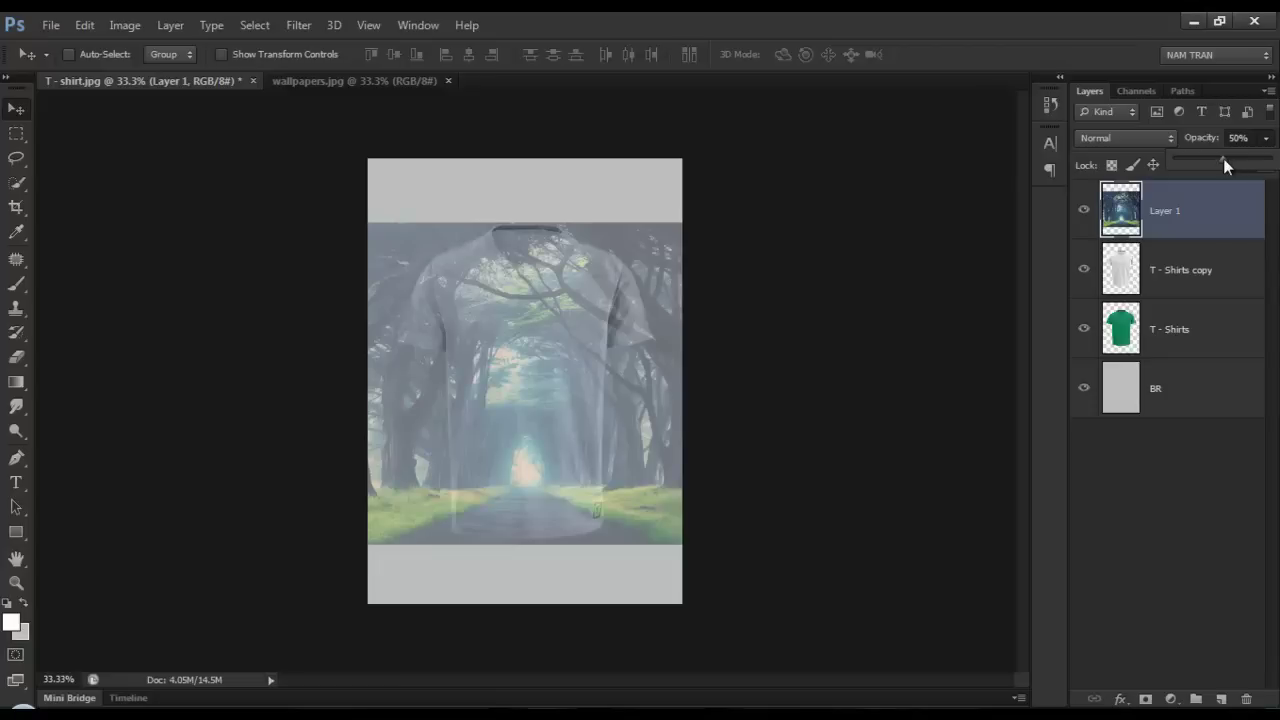
drag(1225, 158, 1272, 160)
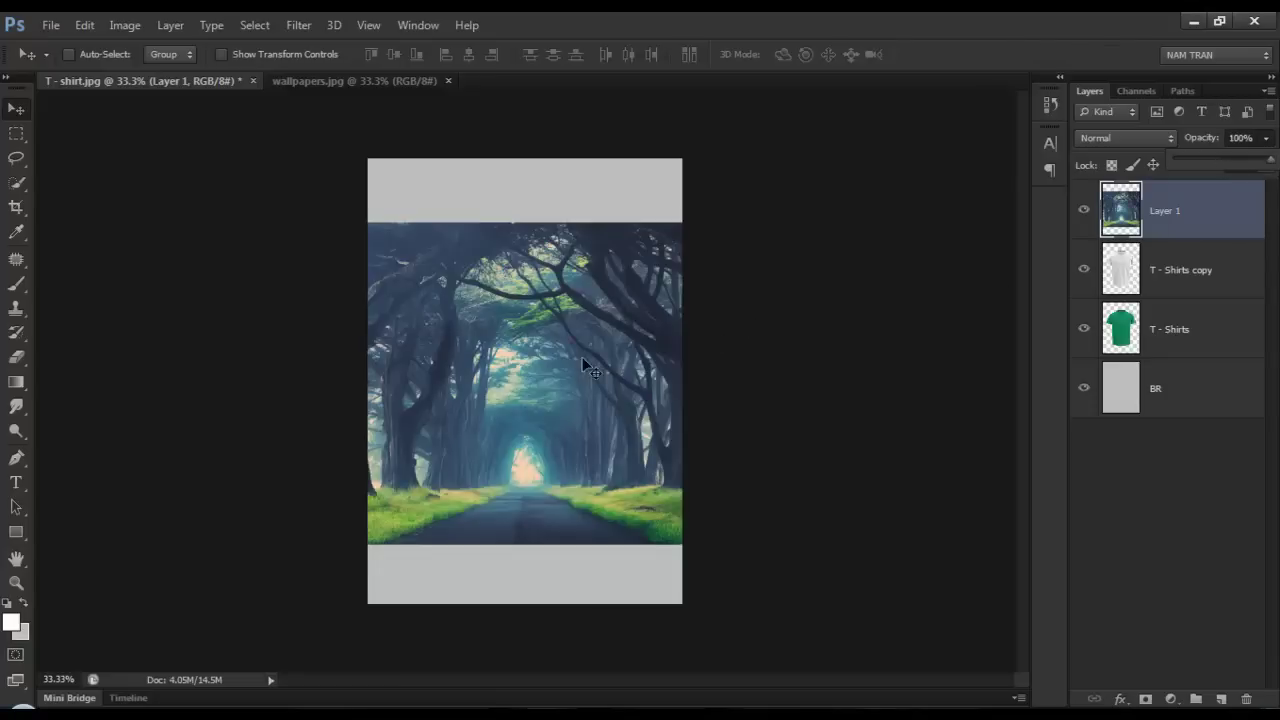
drag(518, 398, 565, 390)
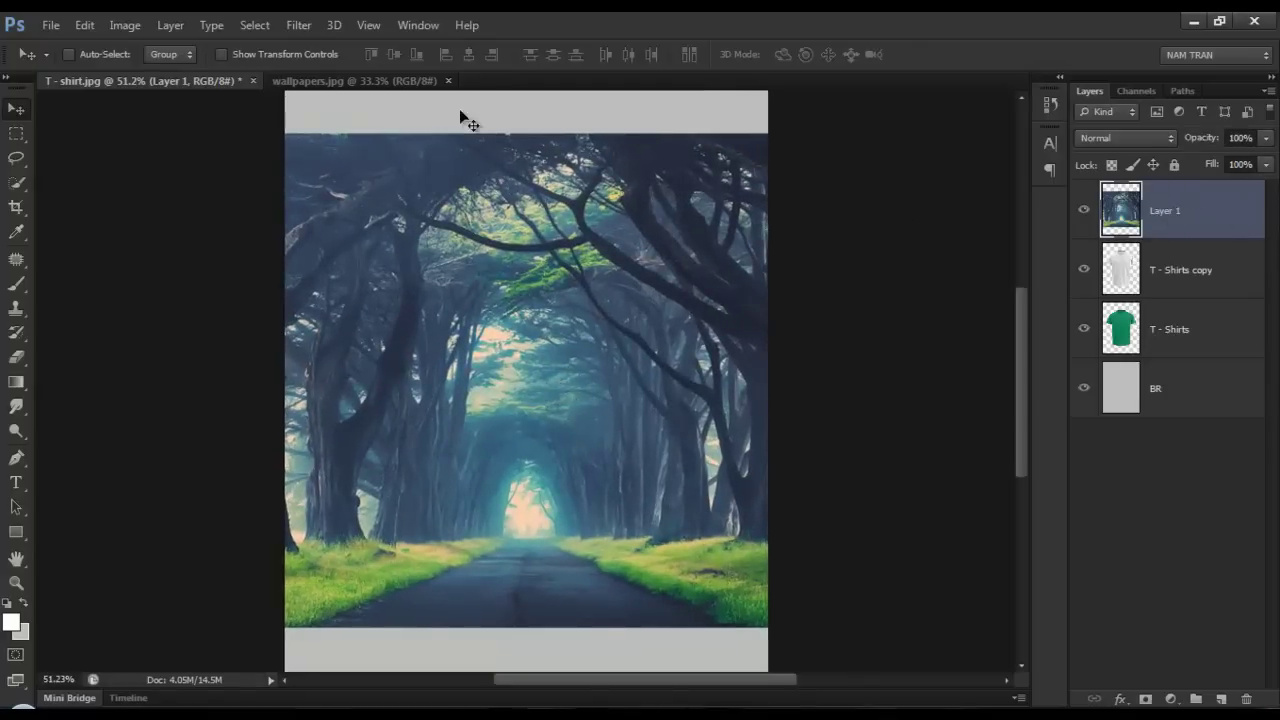
click(299, 25)
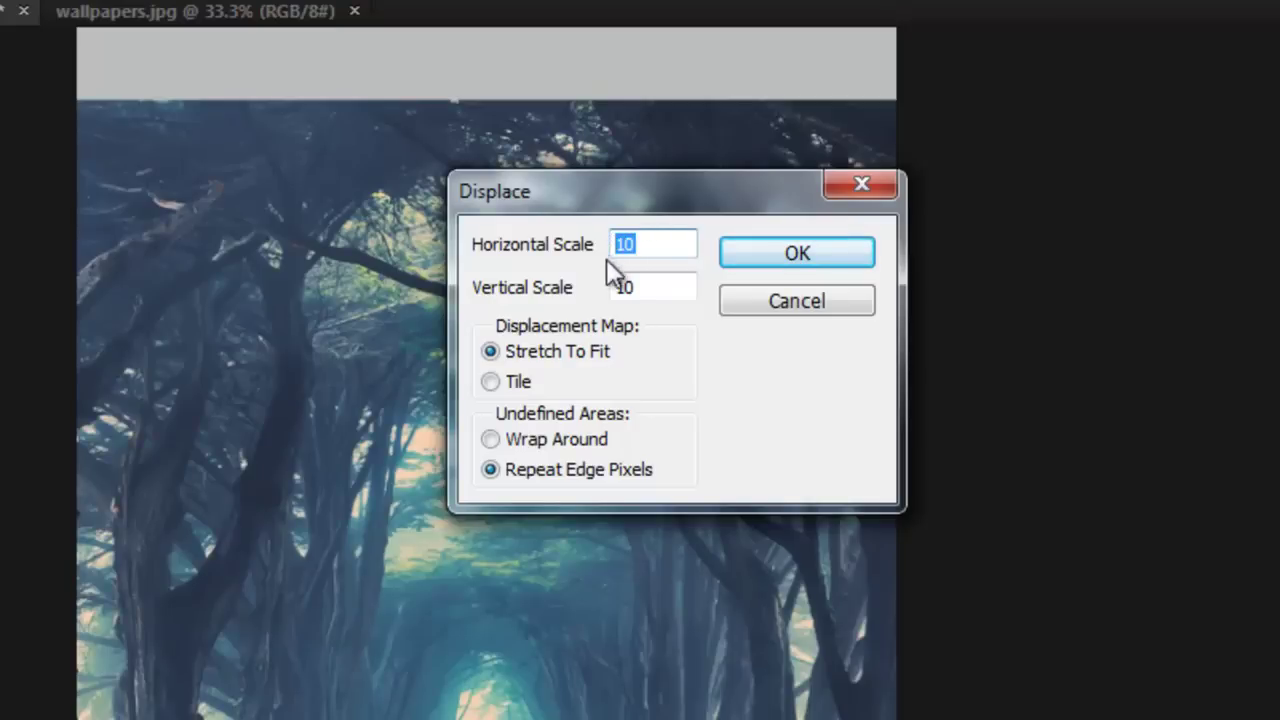
- Apply Displace with horizontal and vertical scale 10, using MAP.psd as the displacement map
mouse_move(657, 291)
mouse_down()
mouse_move(625, 287)
mouse_move(614, 307)
mouse_up()
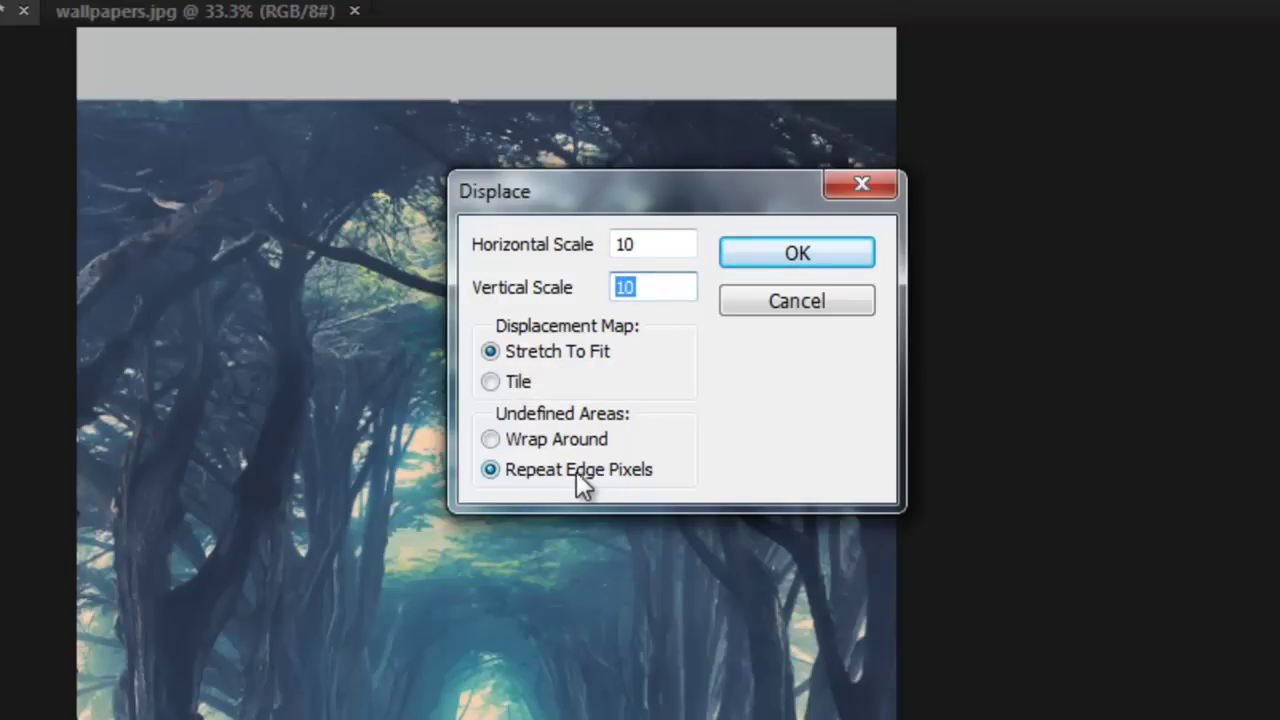
click(753, 252)
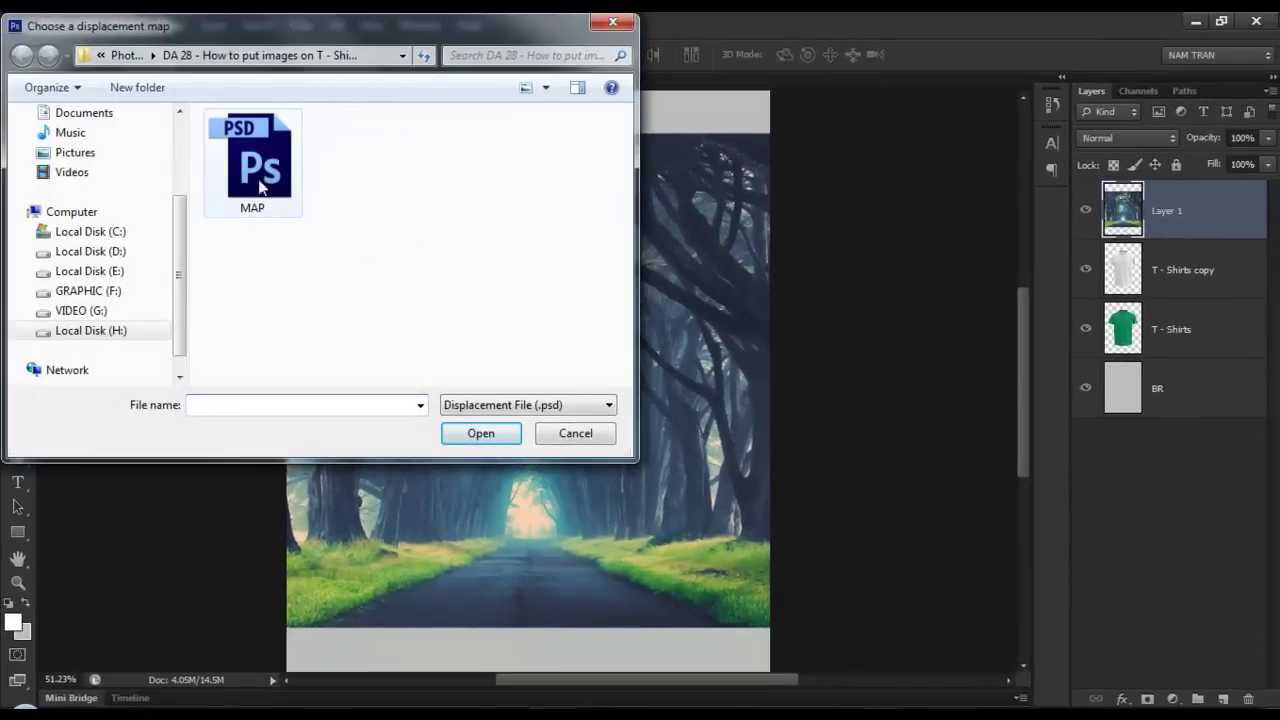
click(278, 188)
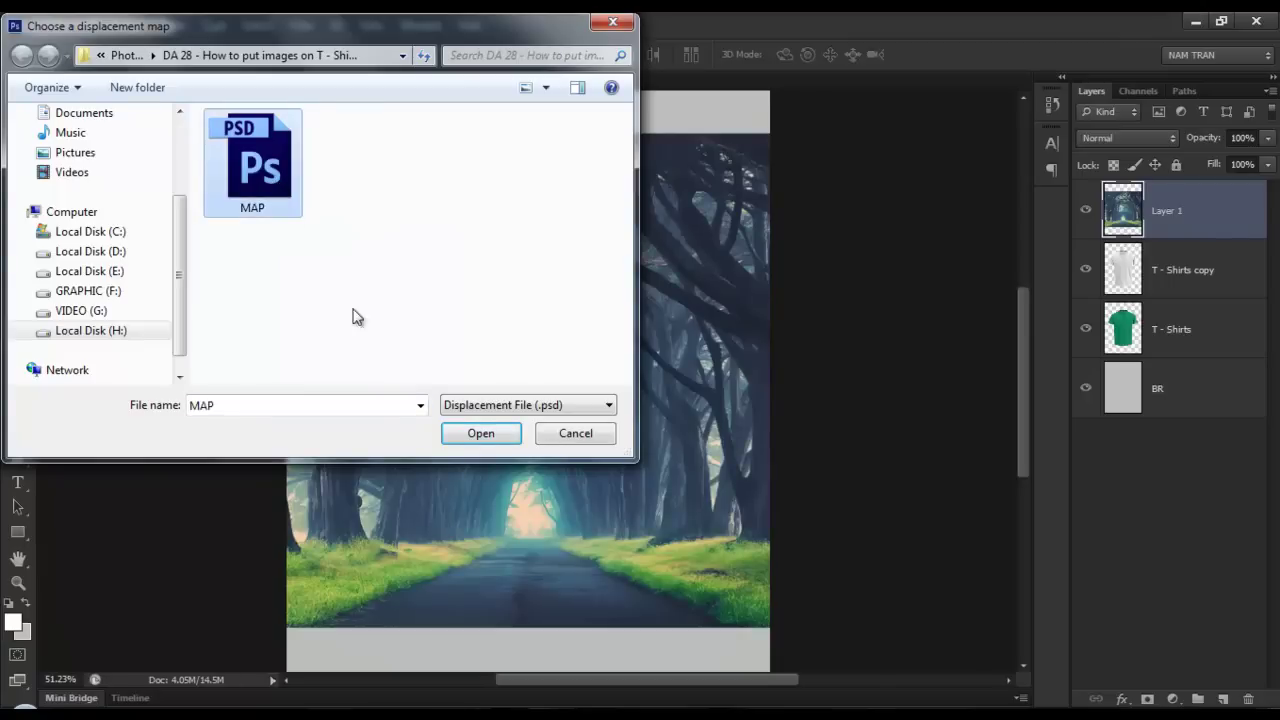
click(457, 432)
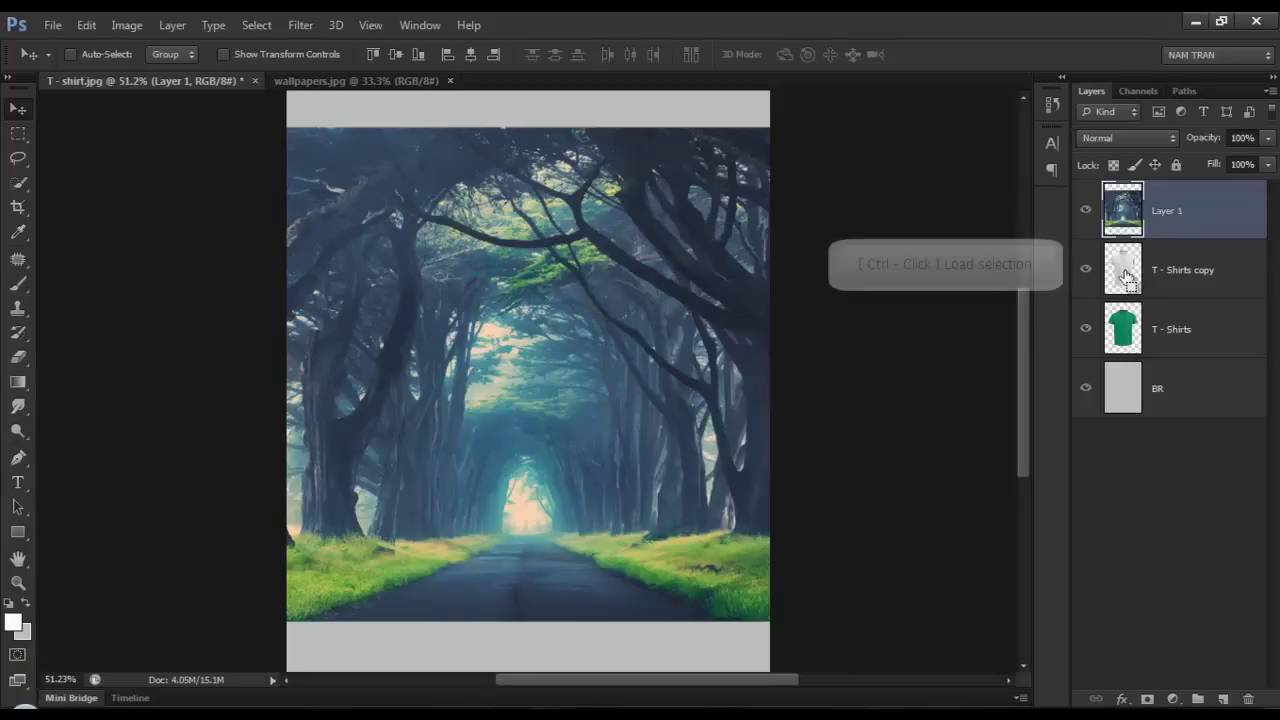
- Copy the shirt-shaped area of the forest image onto a new Layer 2
ctrl+click(1127, 274)
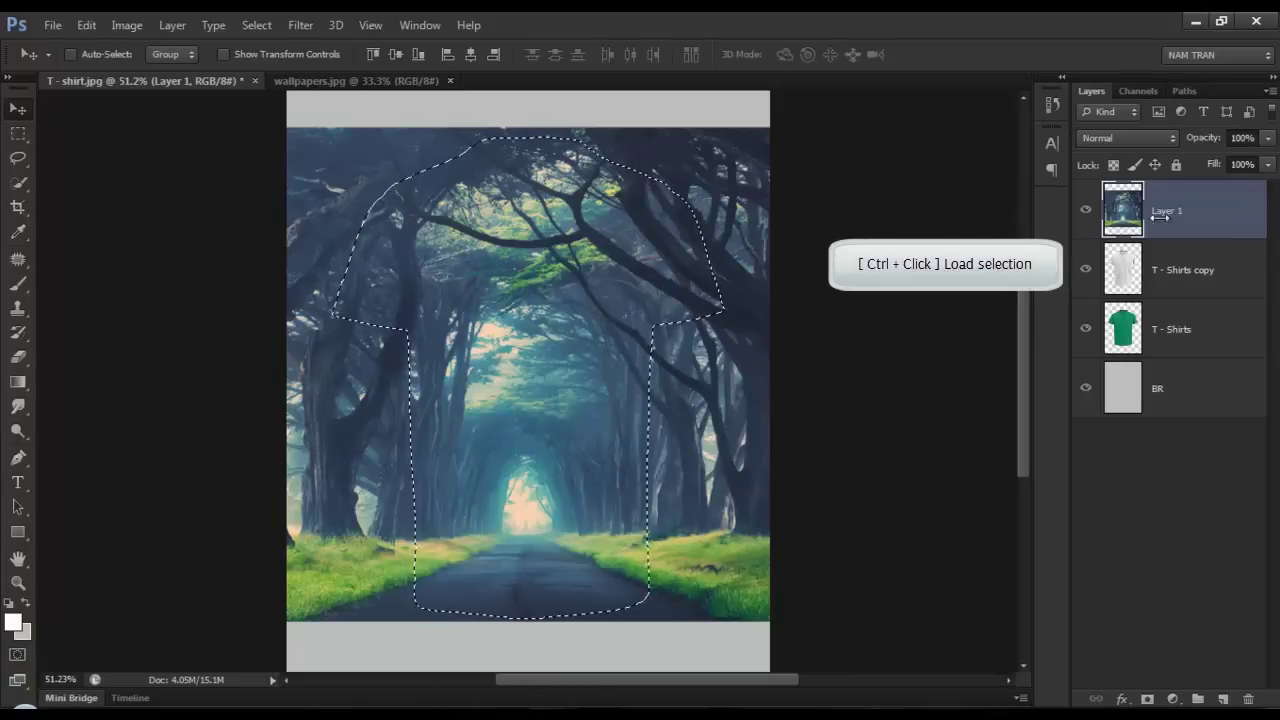
click(180, 28)
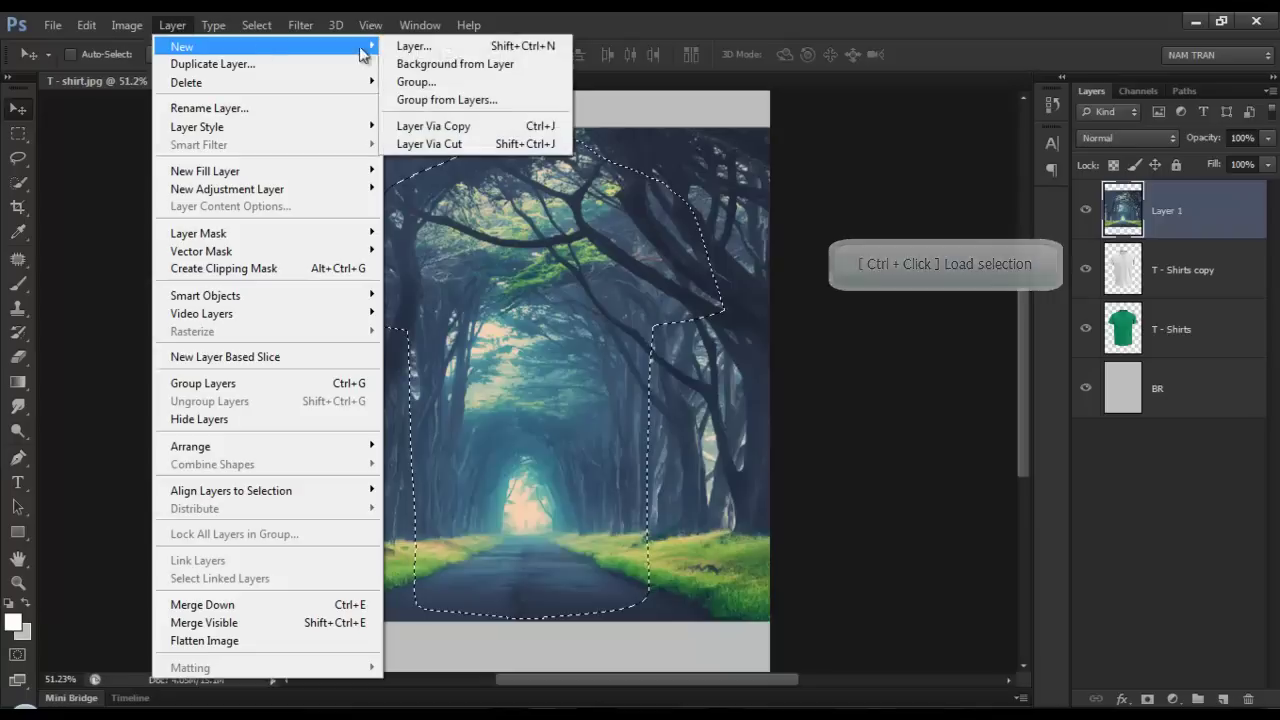
mouse_move(262, 46)
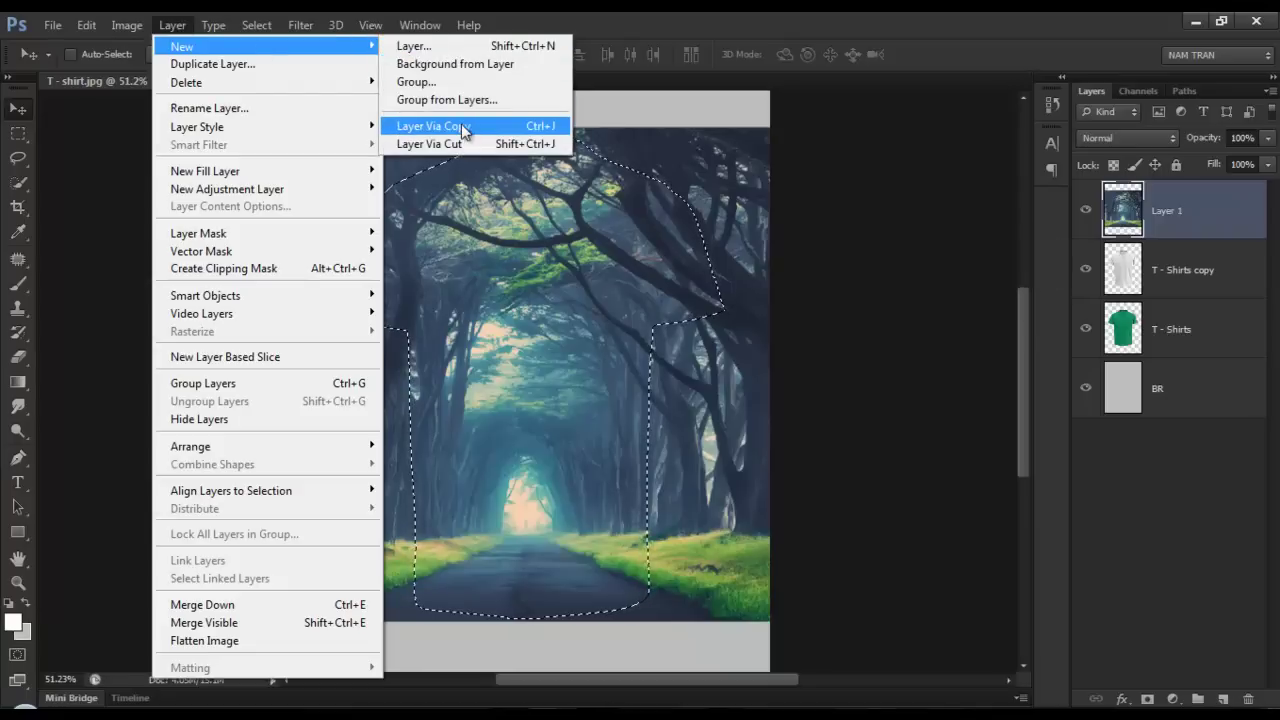
click(468, 130)
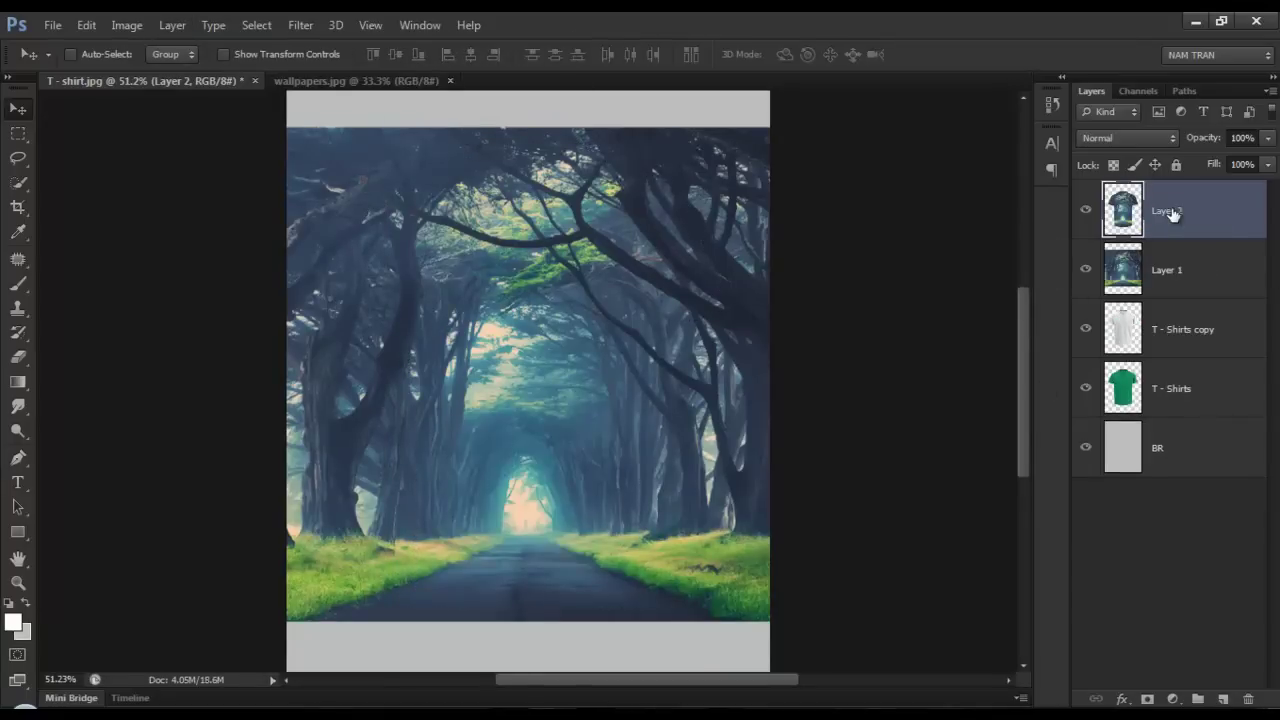
- Delete Layer 1 and set Layer 2's blend mode to Multiply
click(1189, 270)
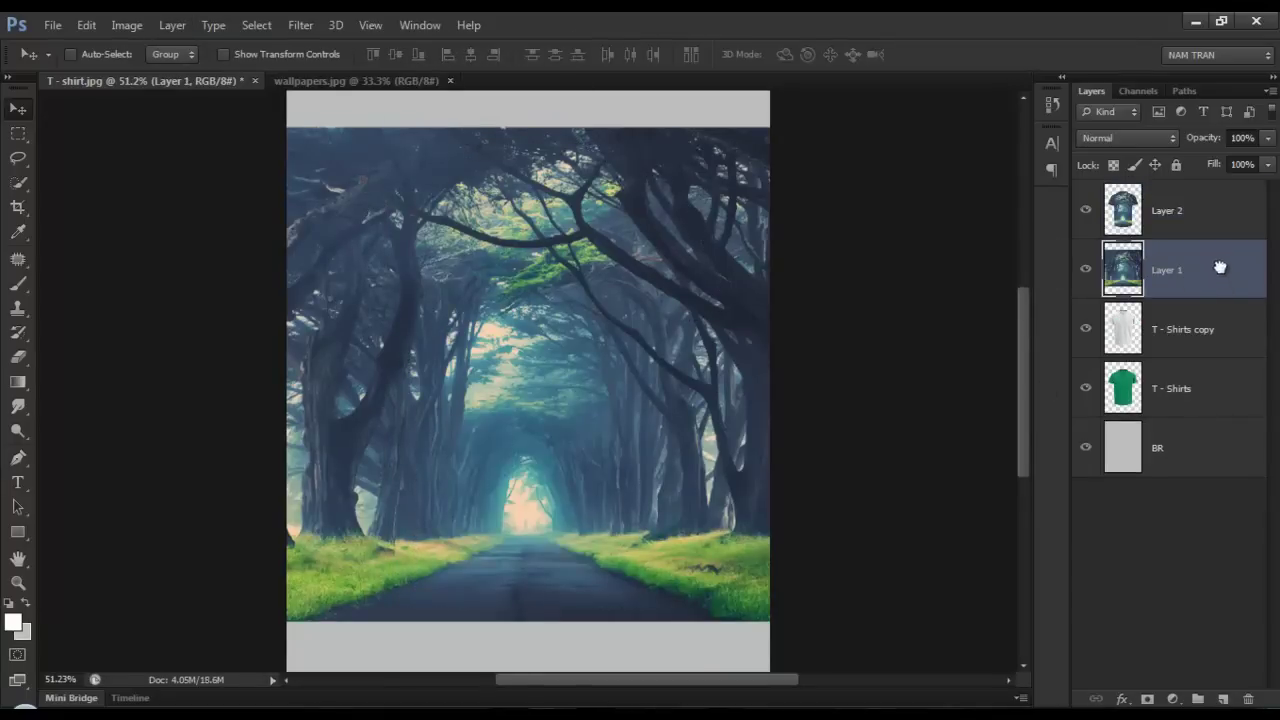
drag(1220, 268, 1248, 700)
click(1197, 208)
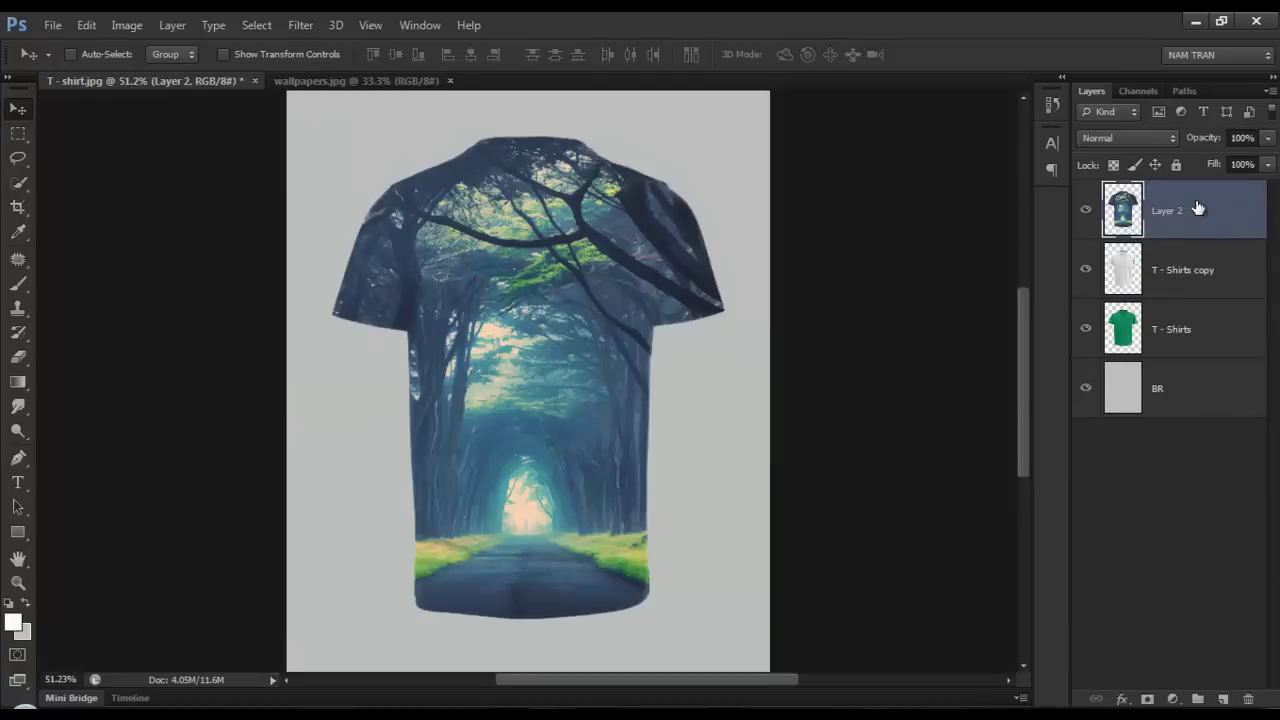
click(1171, 140)
click(1143, 215)
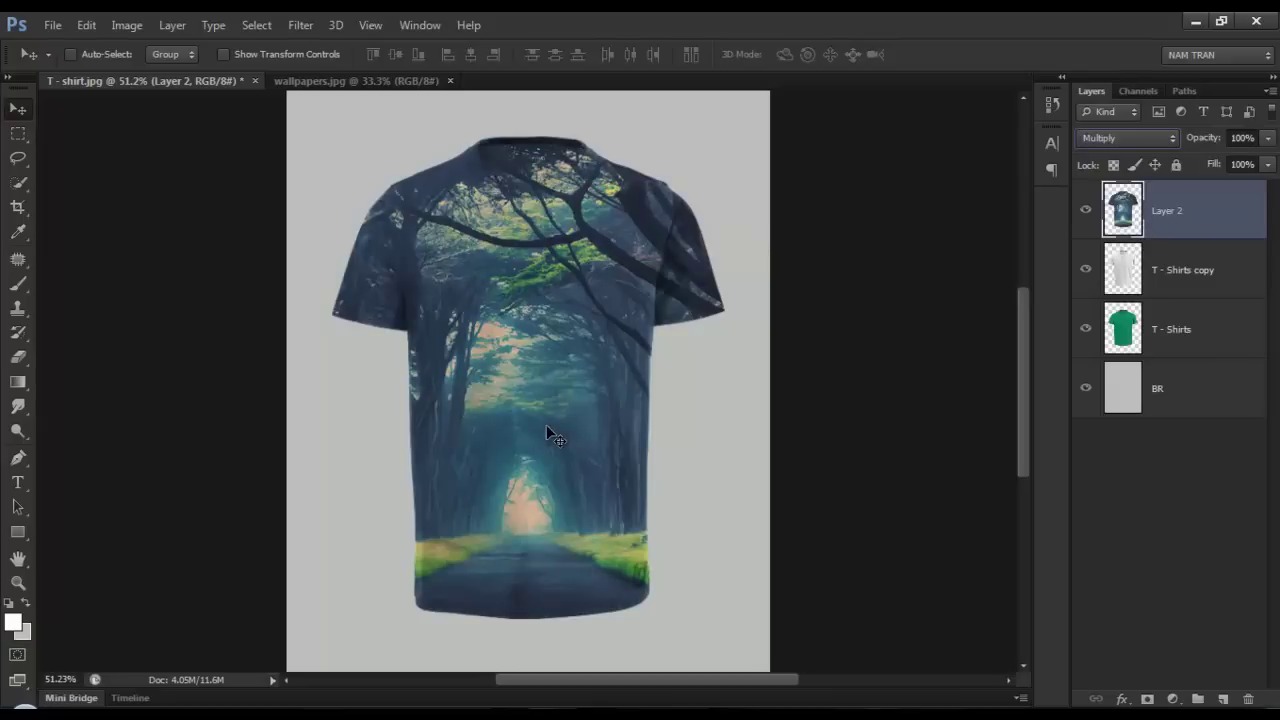
- Hide the upper layers and Quick Select the green inner collar on T - Shirts
click(1175, 333)
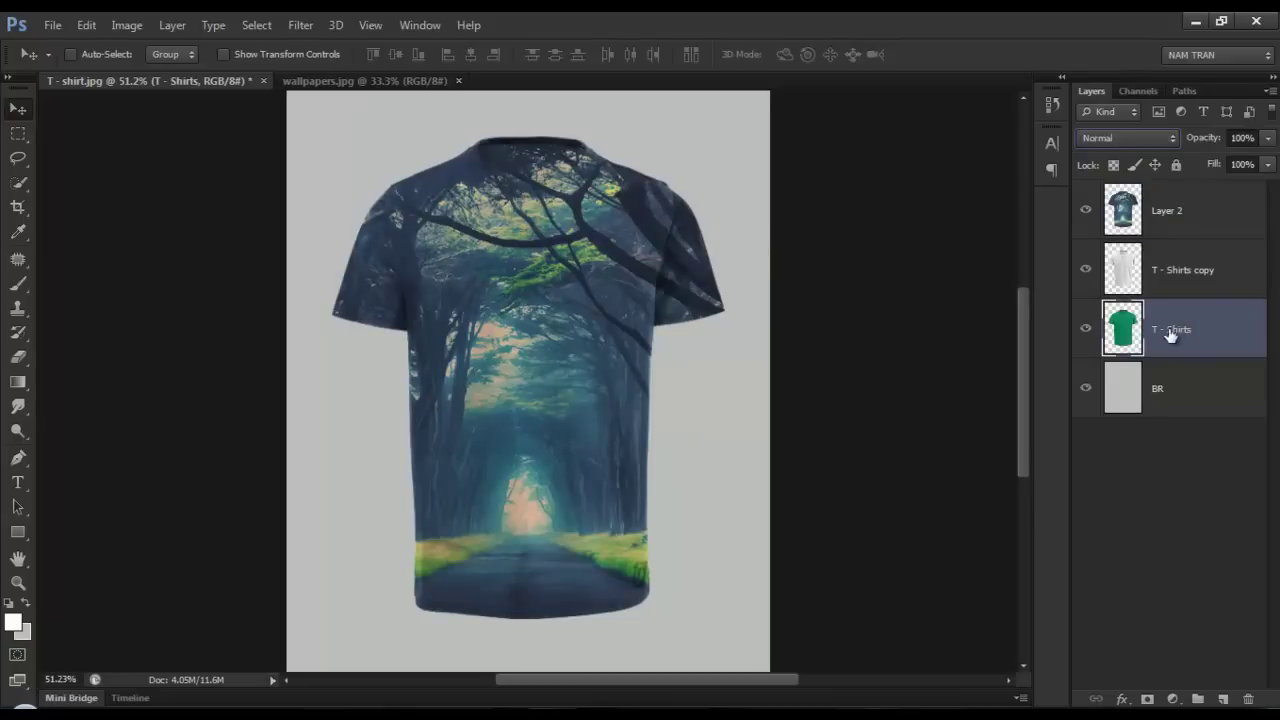
click(1086, 270)
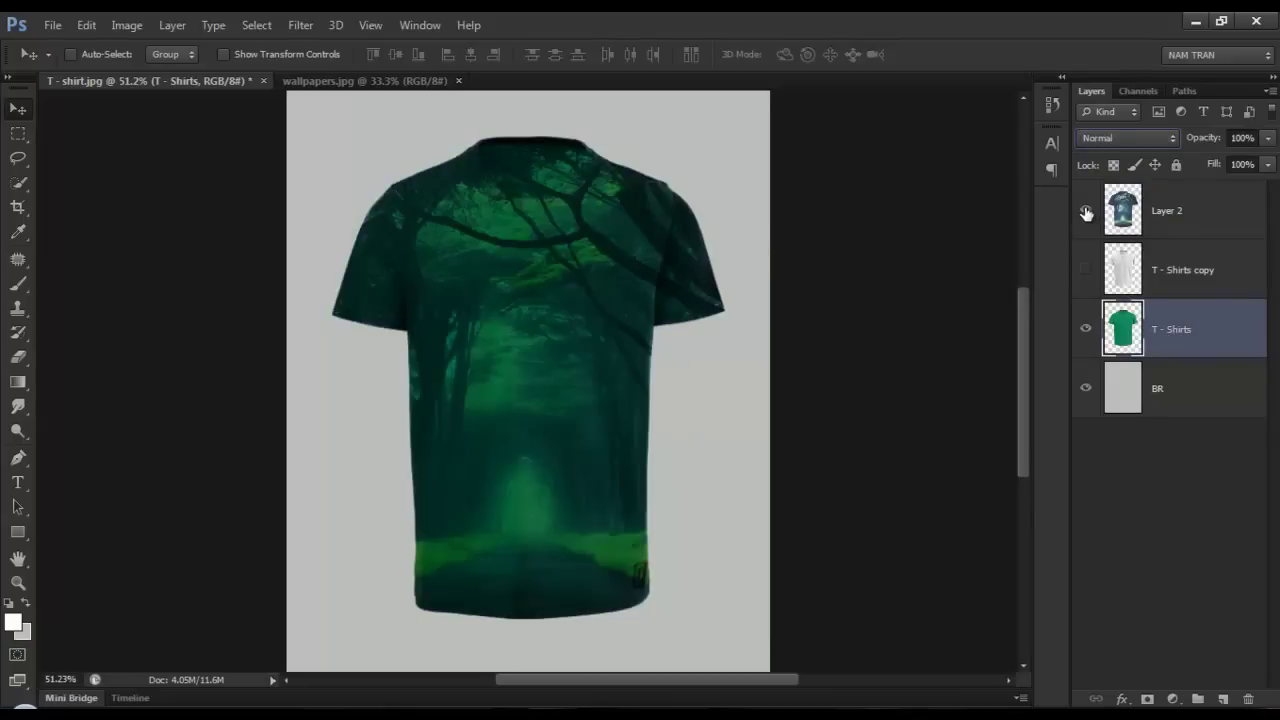
click(1086, 210)
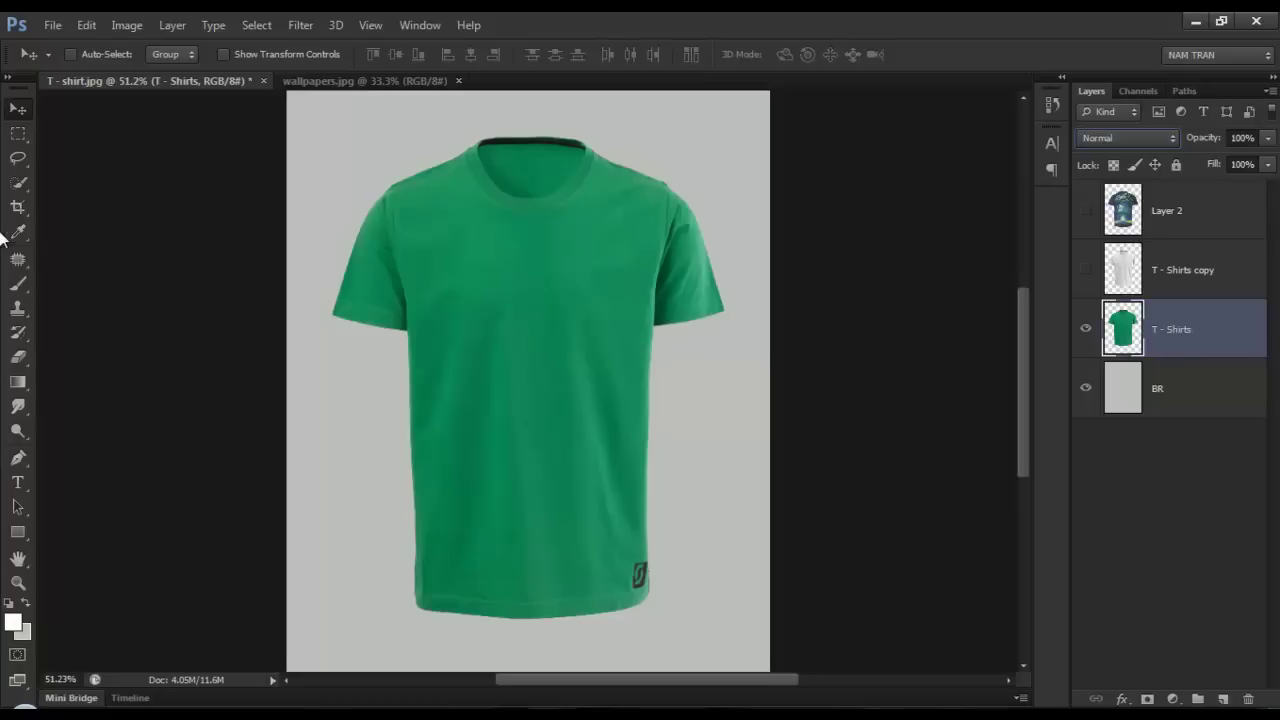
click(18, 183)
click(102, 180)
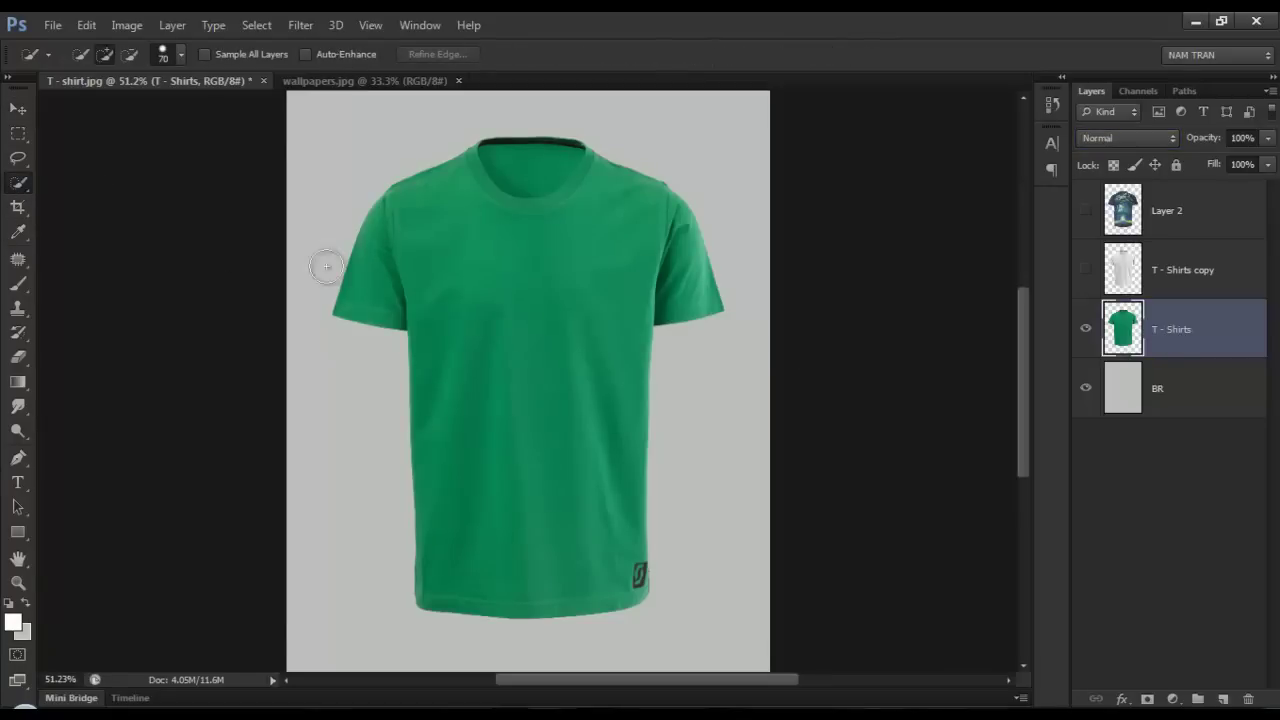
drag(508, 151, 551, 172)
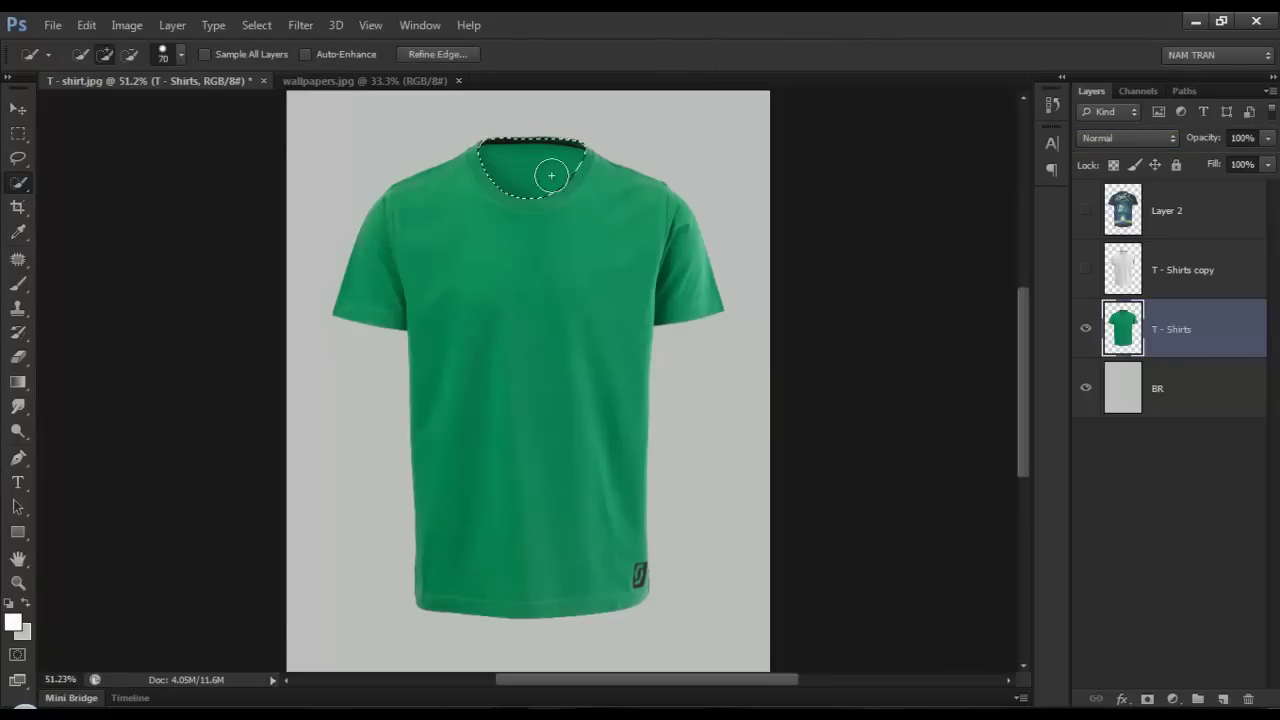
- Copy the collar to Layer 3, move it to the top, and unhide the layers
click(168, 28)
mouse_move(260, 46)
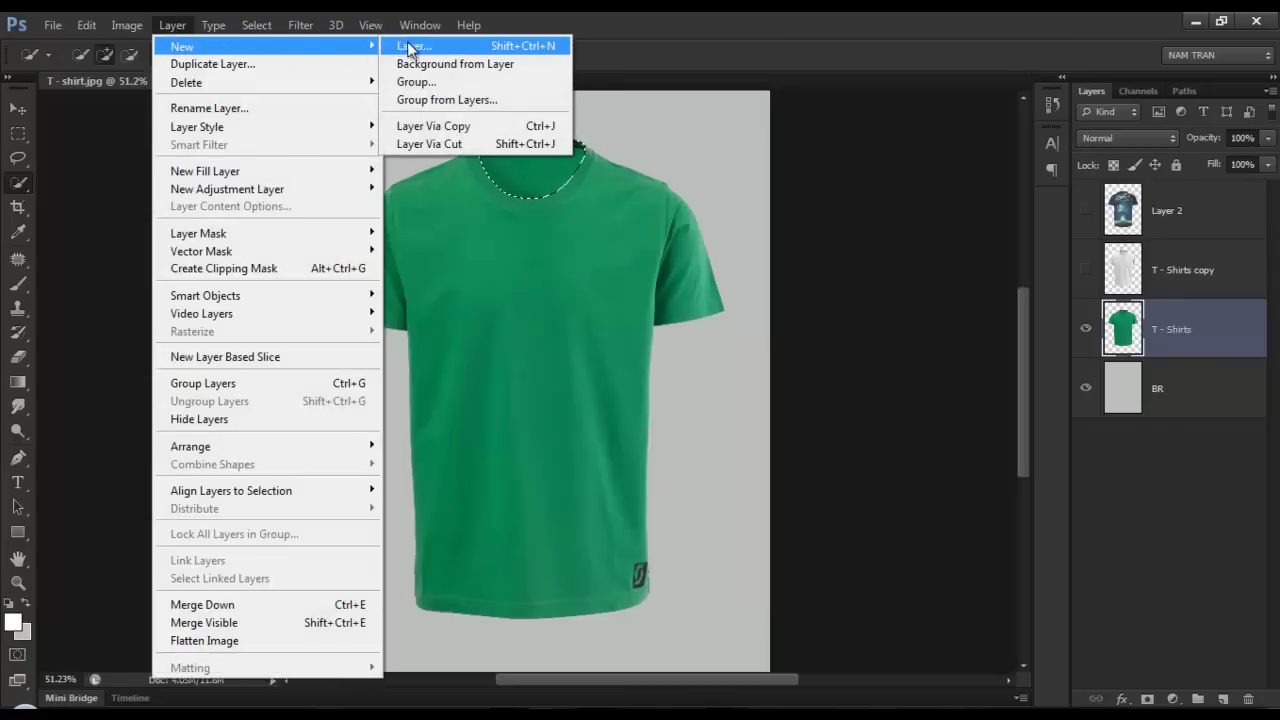
click(463, 127)
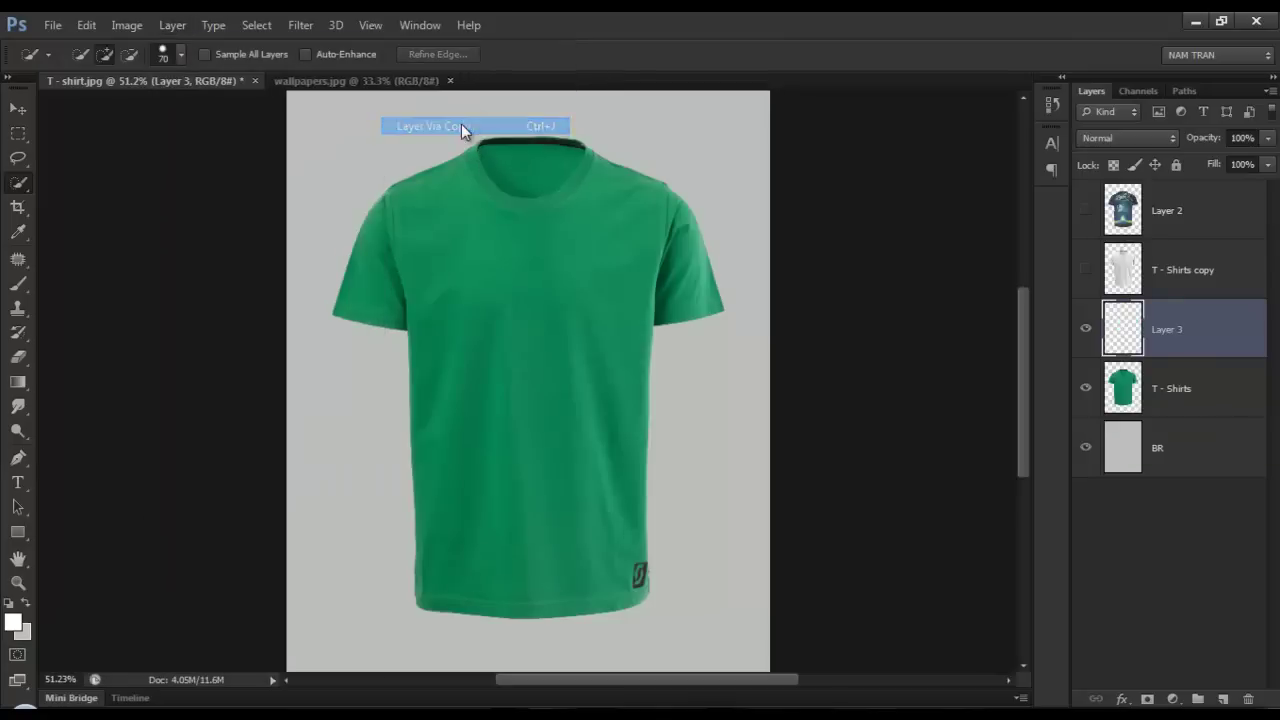
mouse_move(1215, 342)
mouse_down()
mouse_move(1227, 217)
mouse_move(1208, 203)
mouse_up()
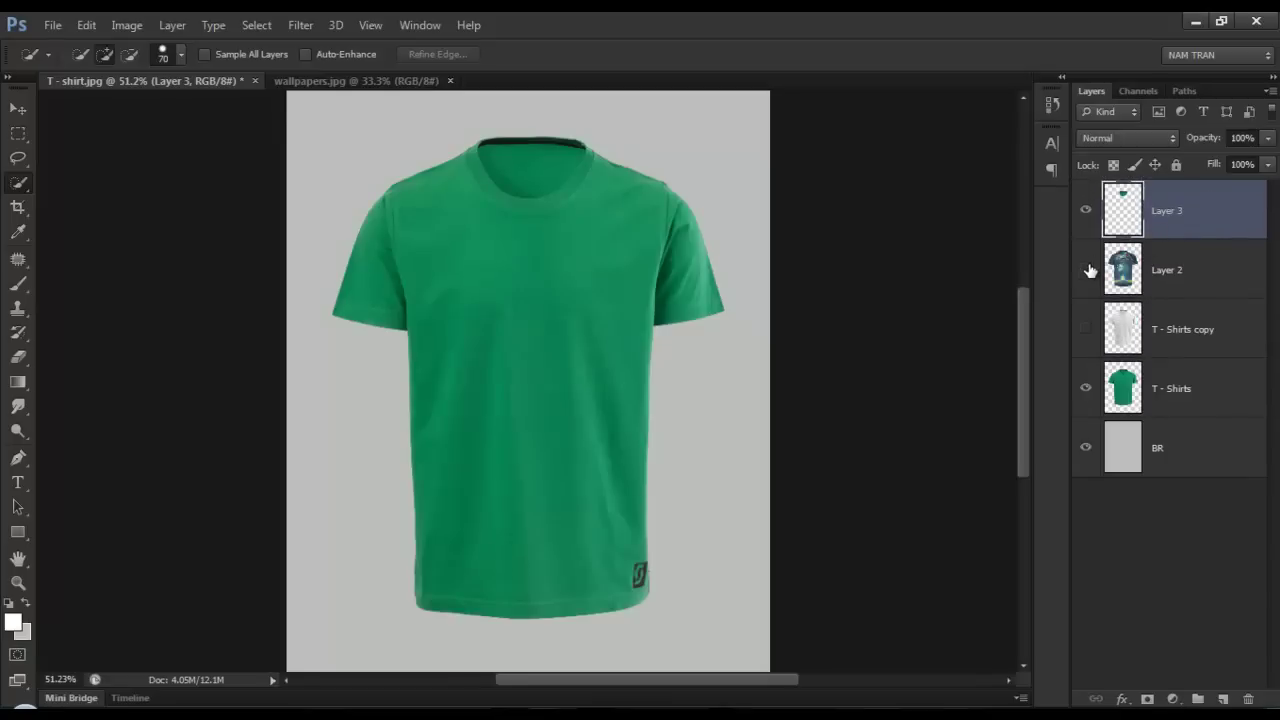
click(1085, 330)
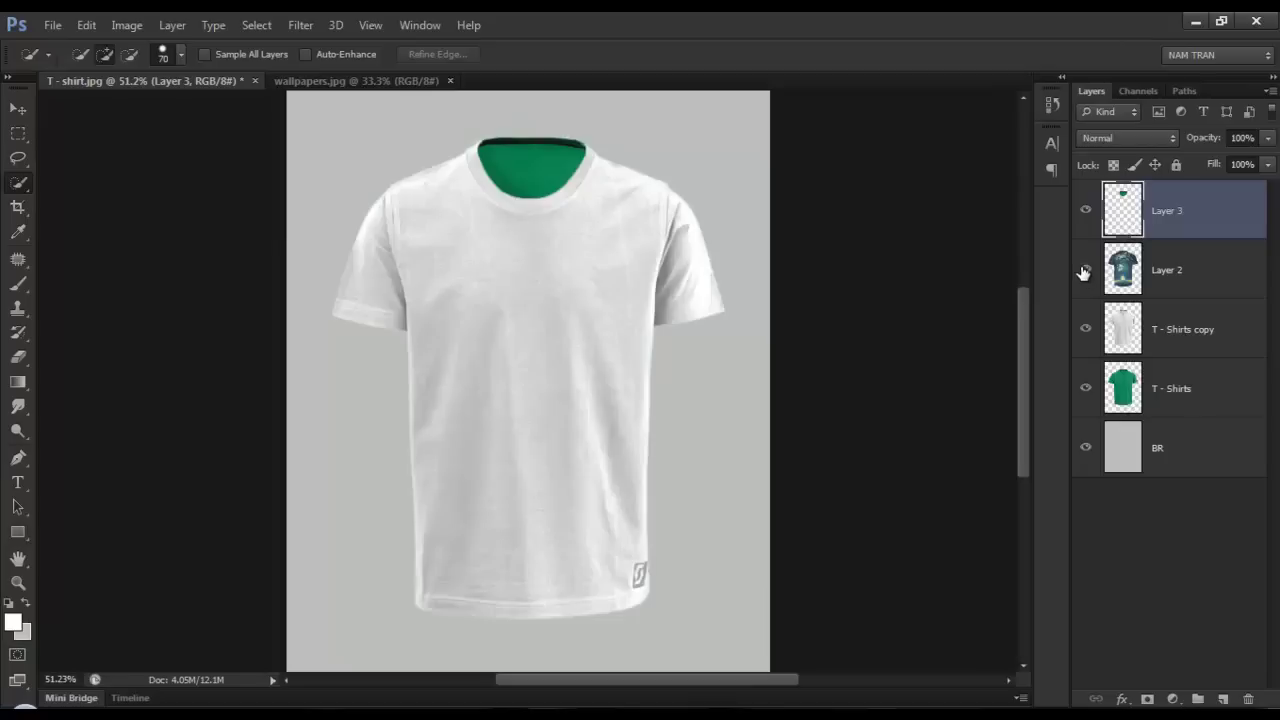
click(1085, 270)
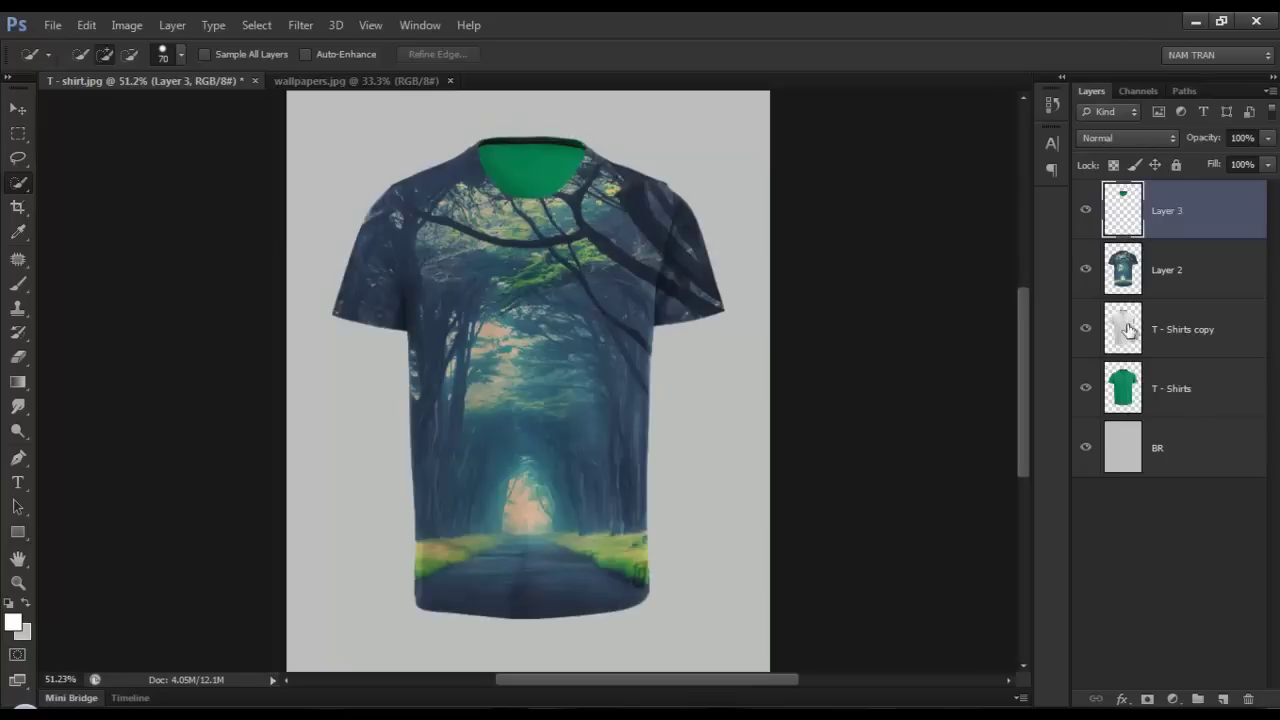
- Zoom in to check the collar edge, then zoom back out to the whole shirt
click(1135, 270)
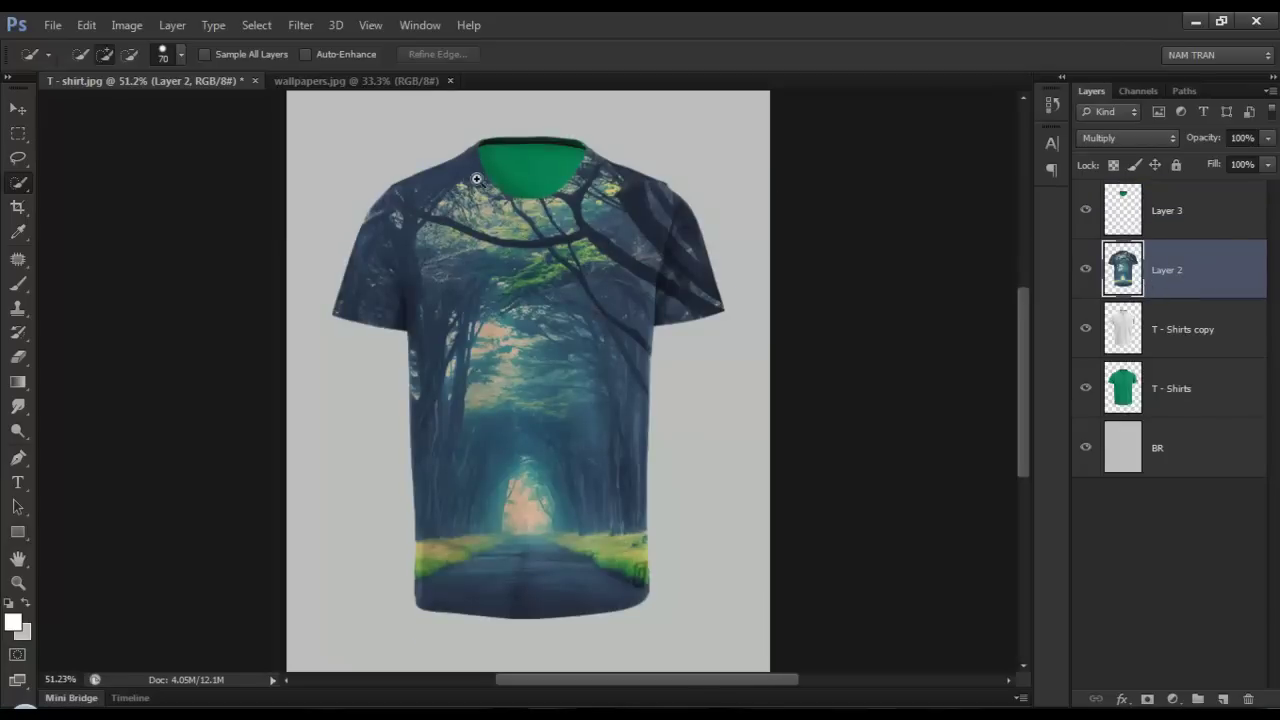
scroll(423, 206, up, 3)
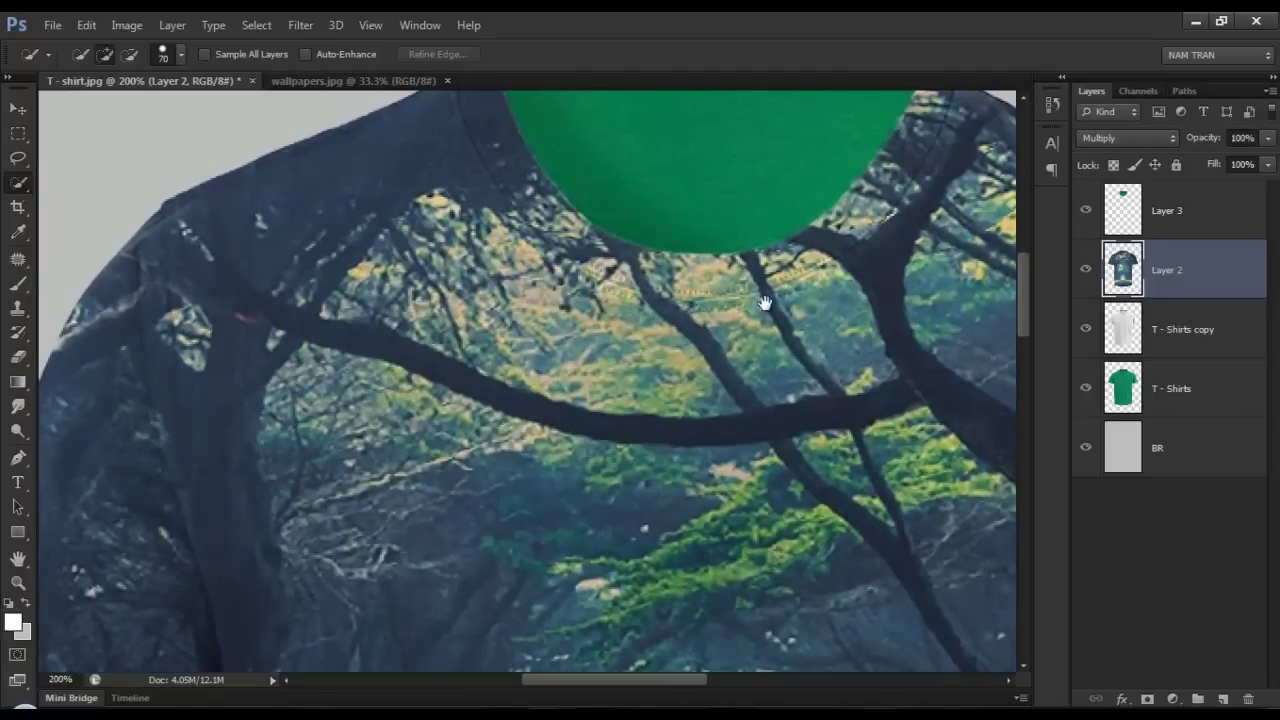
drag(782, 296, 583, 390)
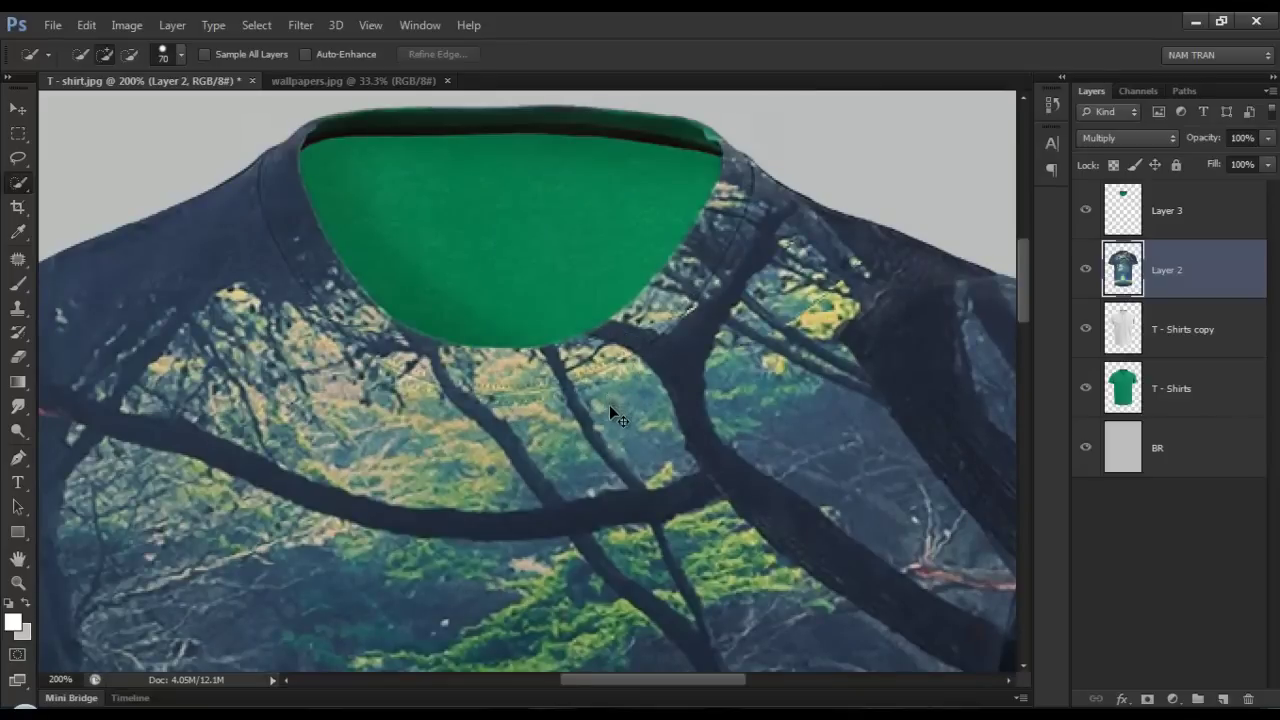
drag(642, 439, 560, 437)
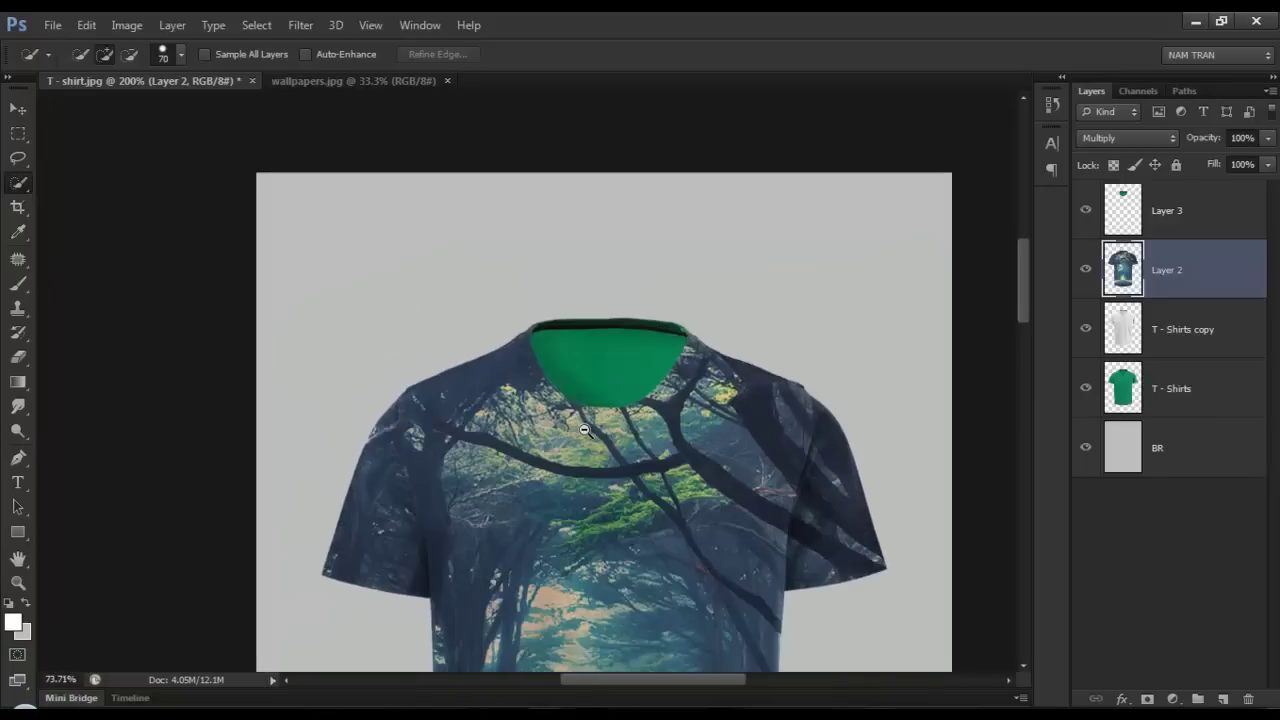
drag(586, 523, 571, 380)
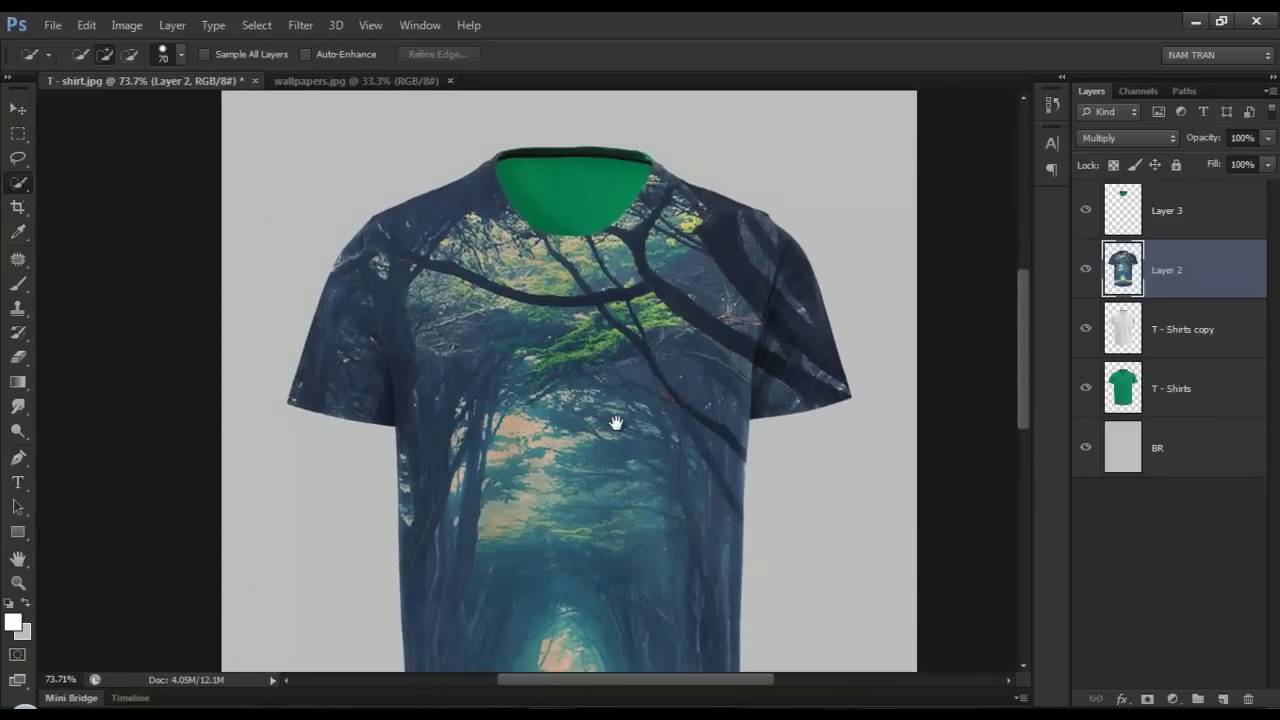
mouse_move(612, 438)
mouse_down()
mouse_move(586, 443)
mouse_move(588, 471)
mouse_move(585, 452)
mouse_up()
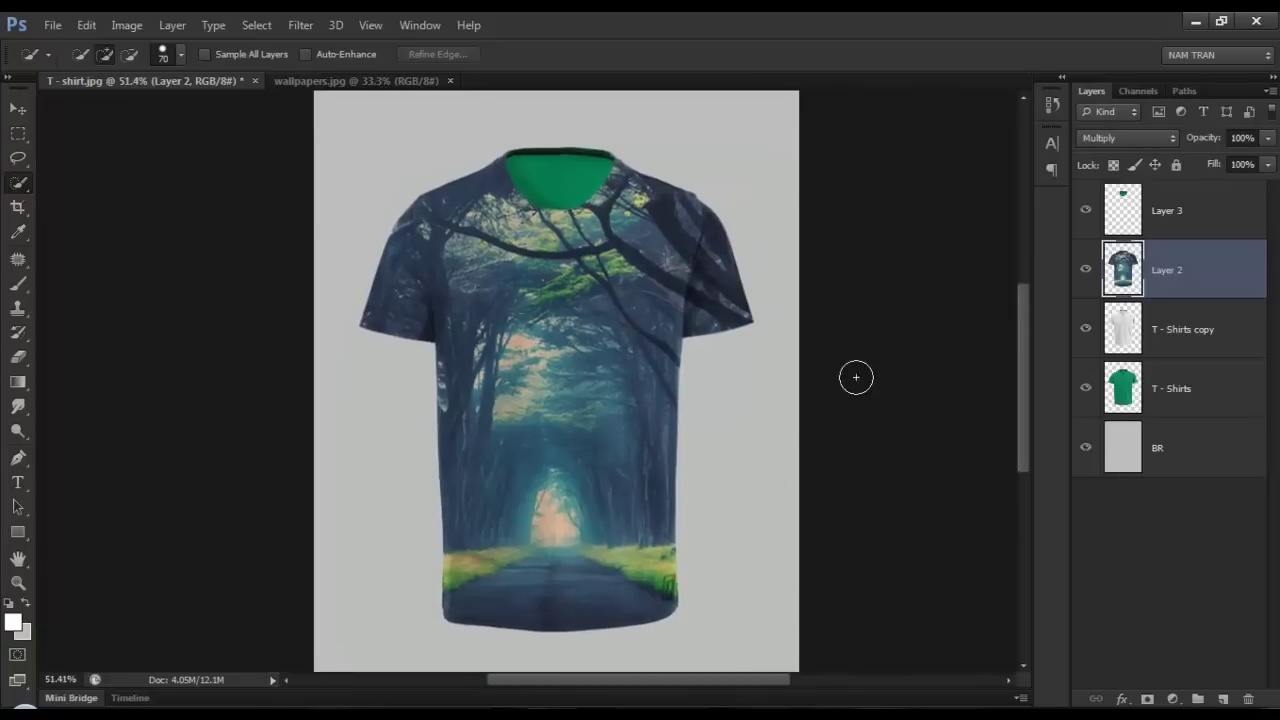
click(1160, 345)
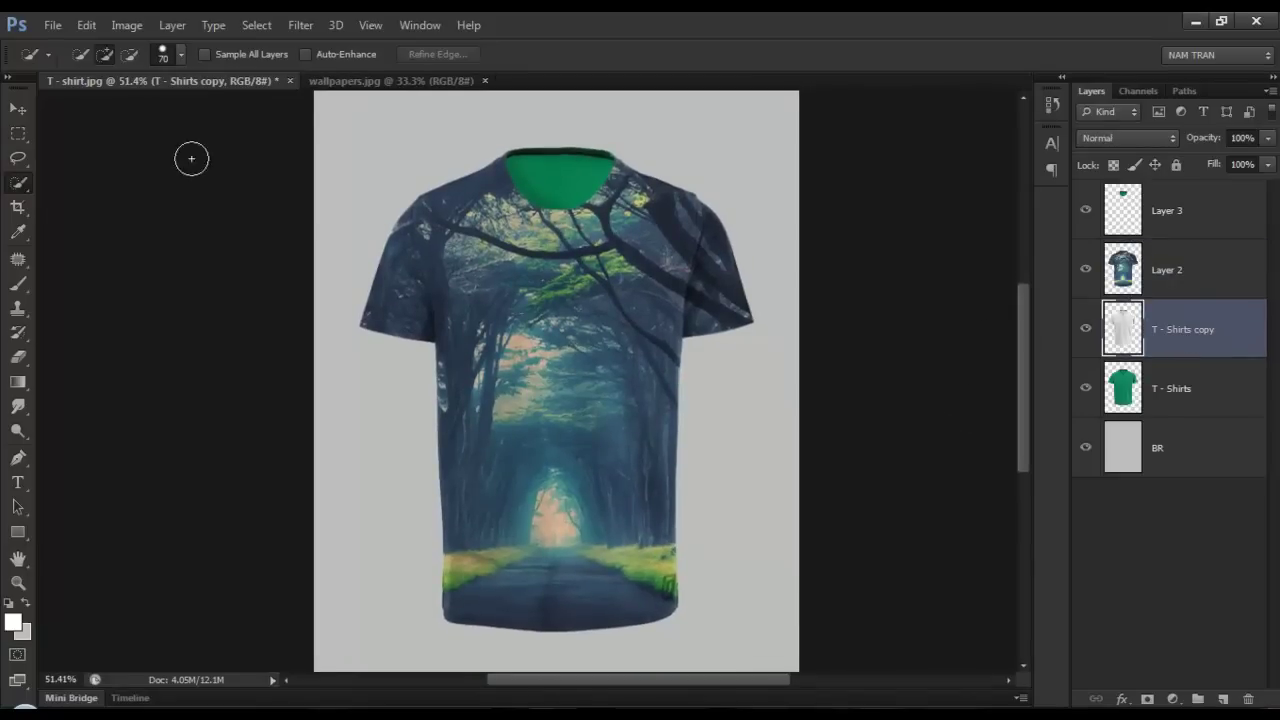
- Apply Levels to T - Shirts copy with input black 63 and midtones 0.76
click(127, 24)
mouse_move(152, 73)
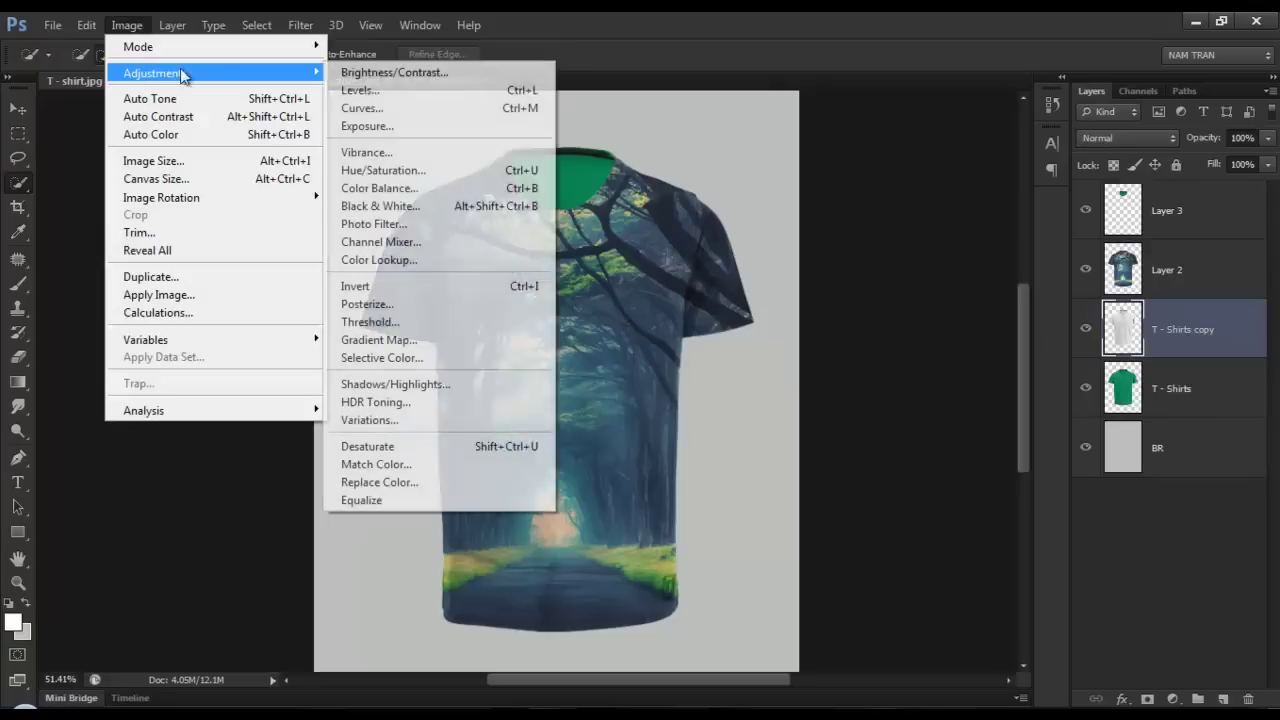
click(357, 92)
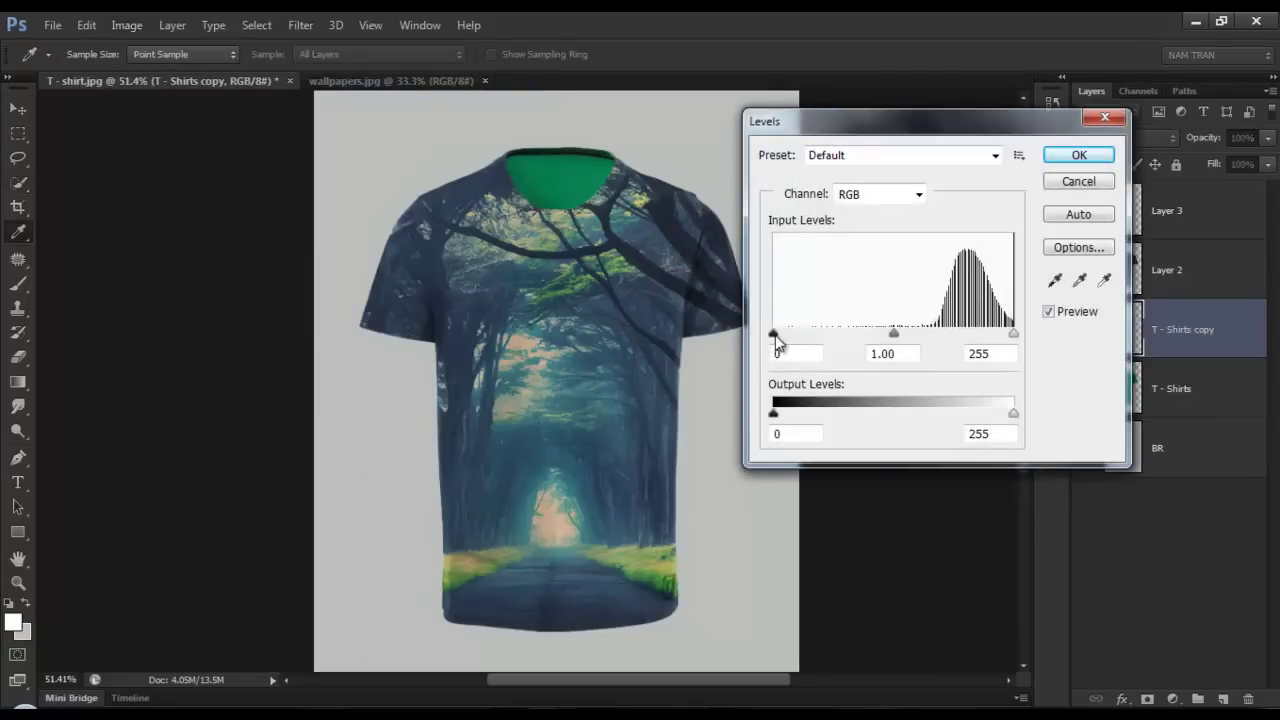
drag(778, 342, 835, 342)
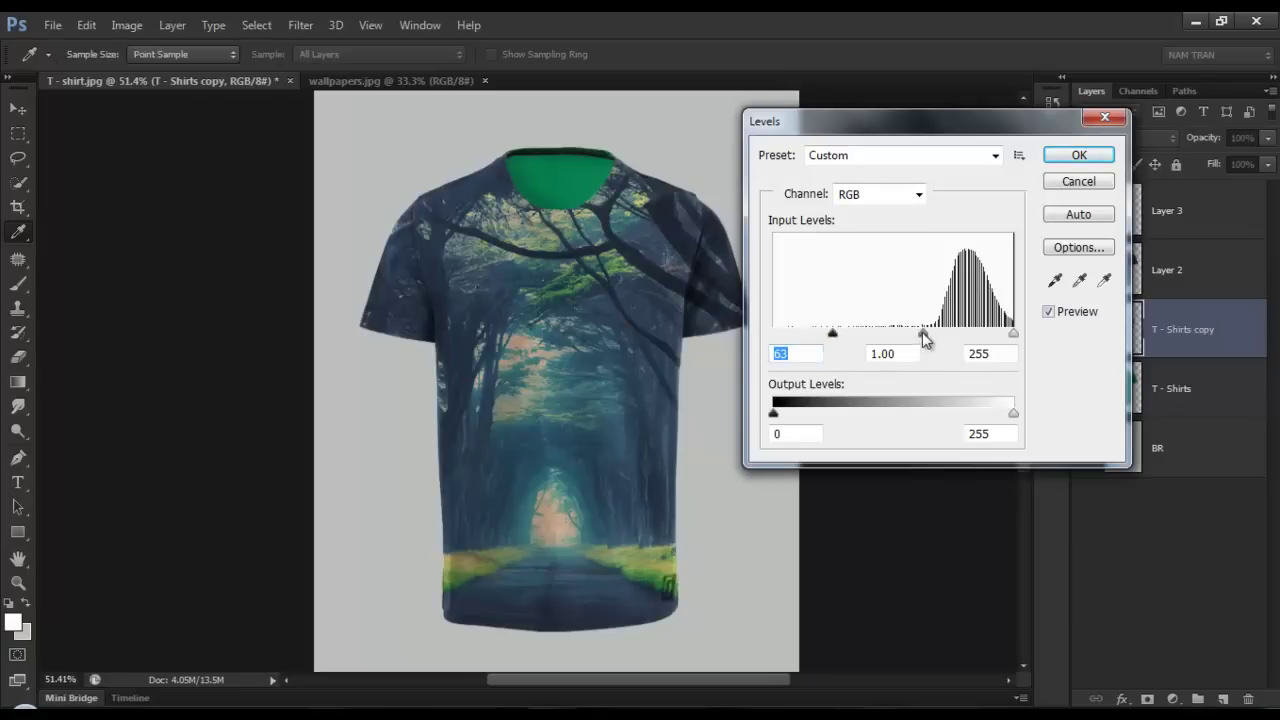
drag(923, 334, 938, 338)
click(939, 330)
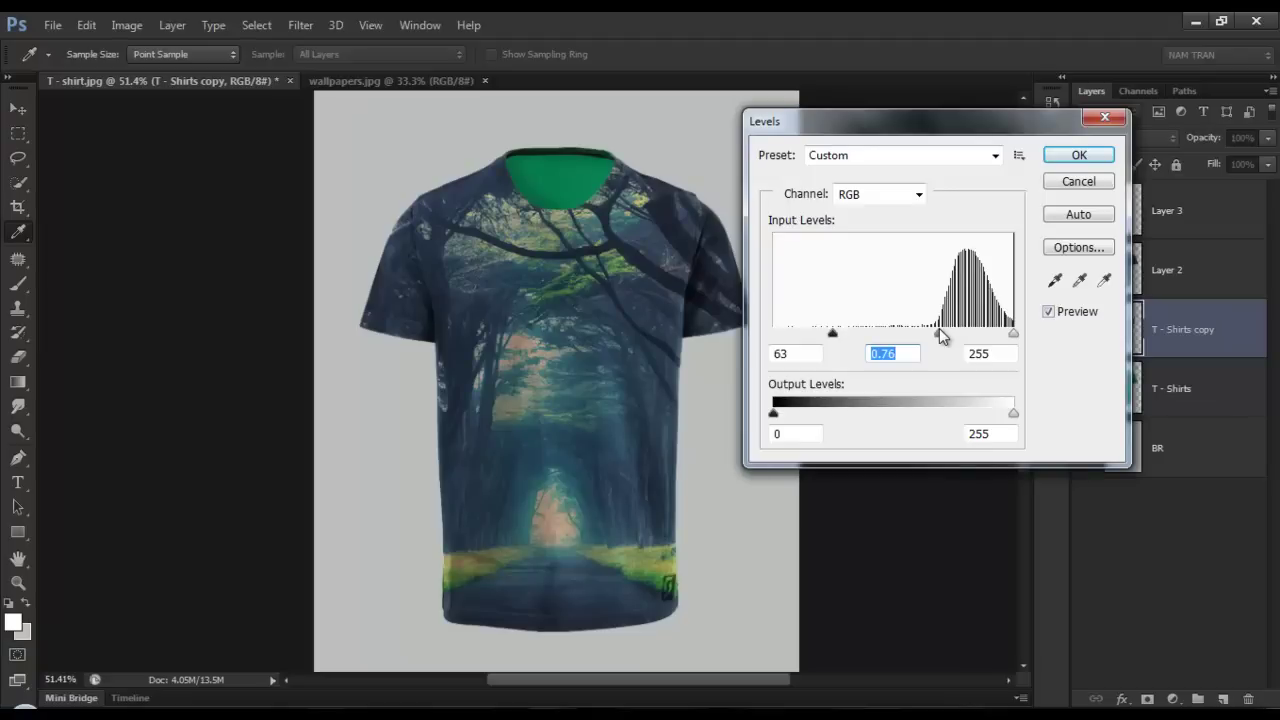
click(1077, 158)
key(w)
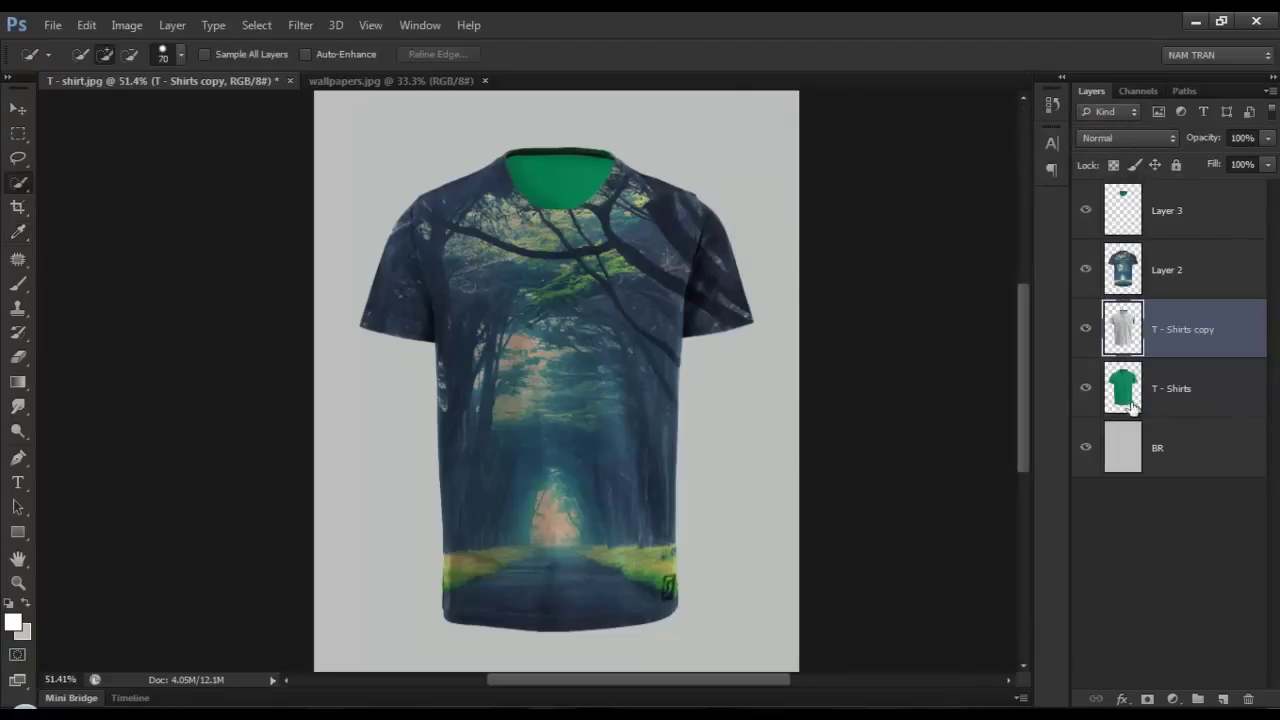
click(1193, 452)
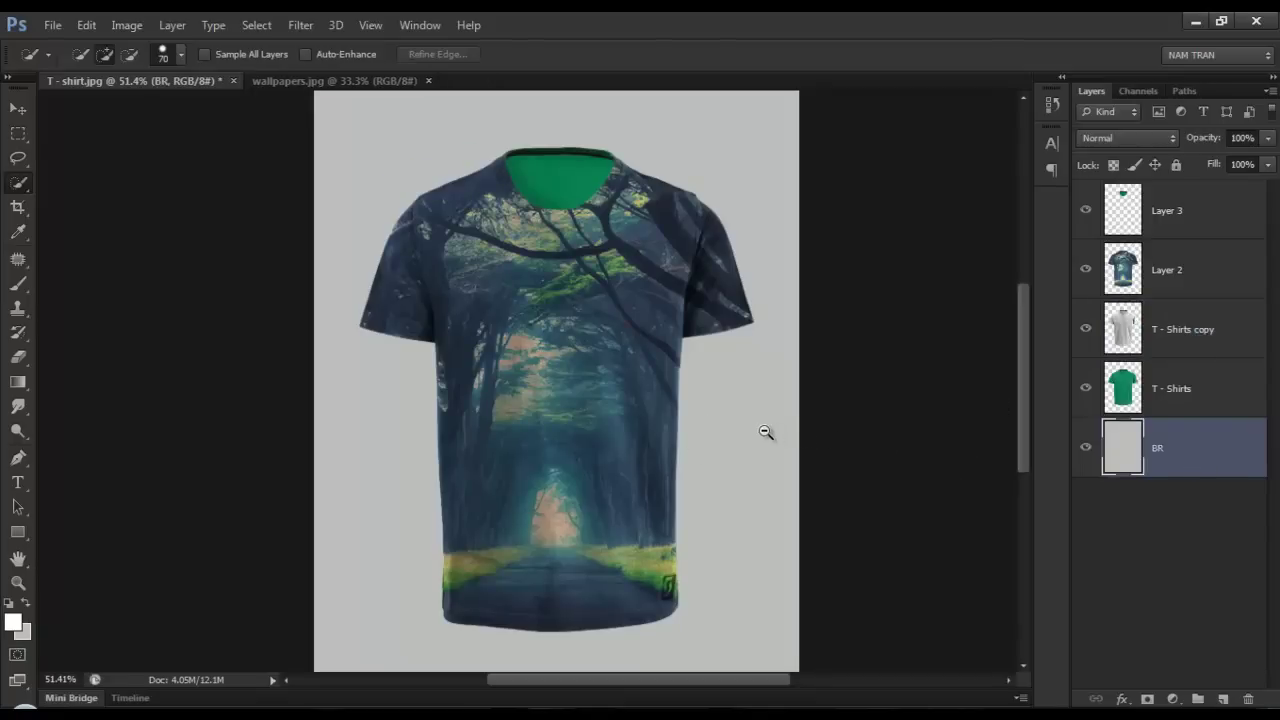
- On a new Layer 4 above BR, paint one large soft white brush dab behind the shirt
scroll(765, 432, down, 1)
scroll(765, 432, down, 1)
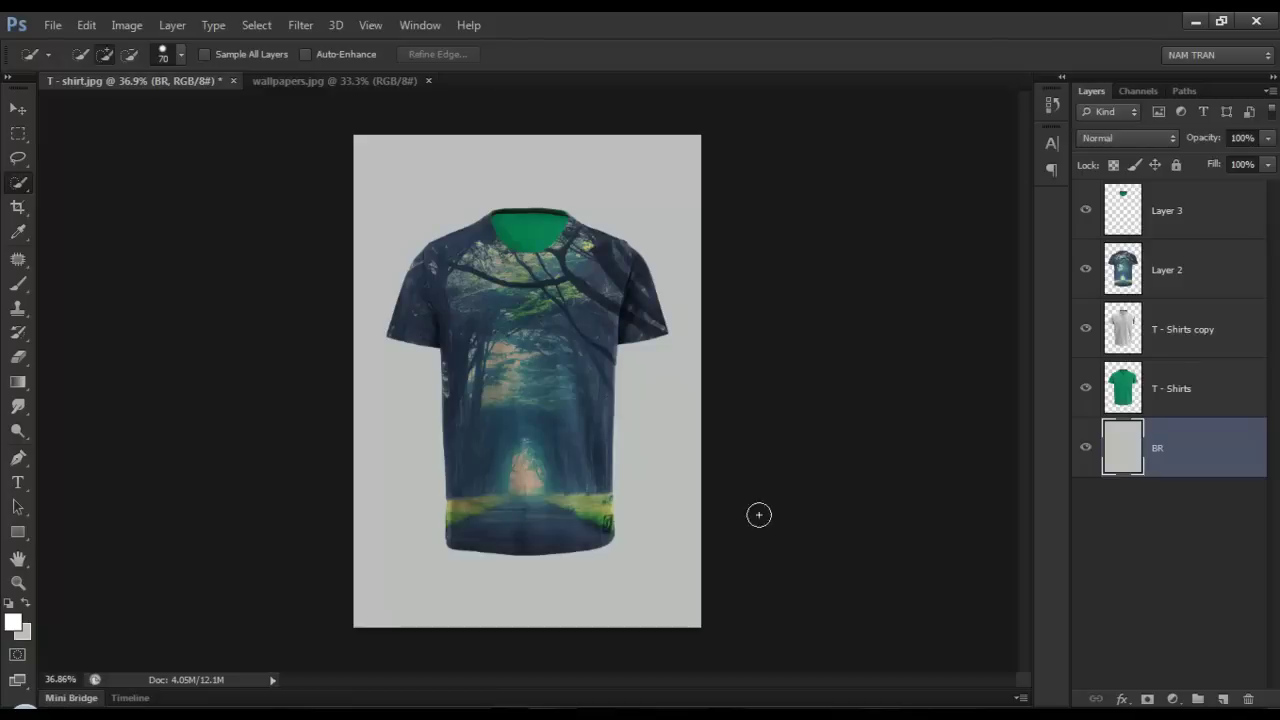
click(1223, 698)
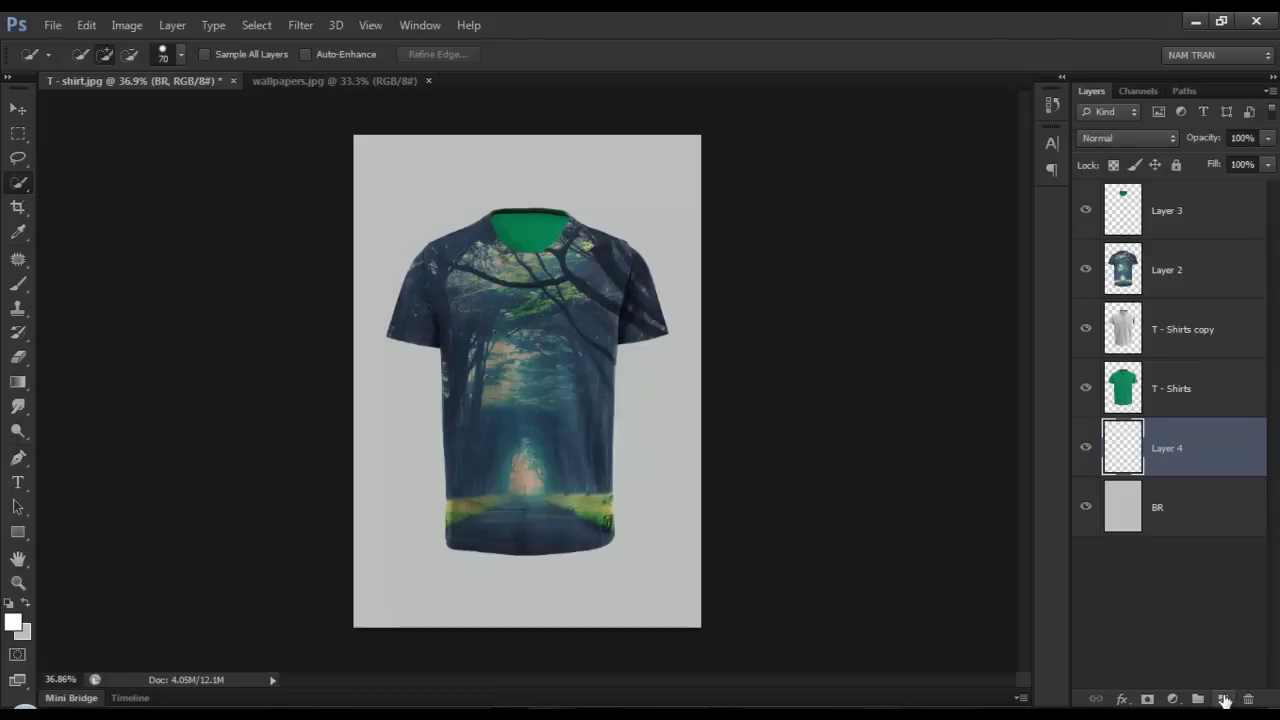
key(d)
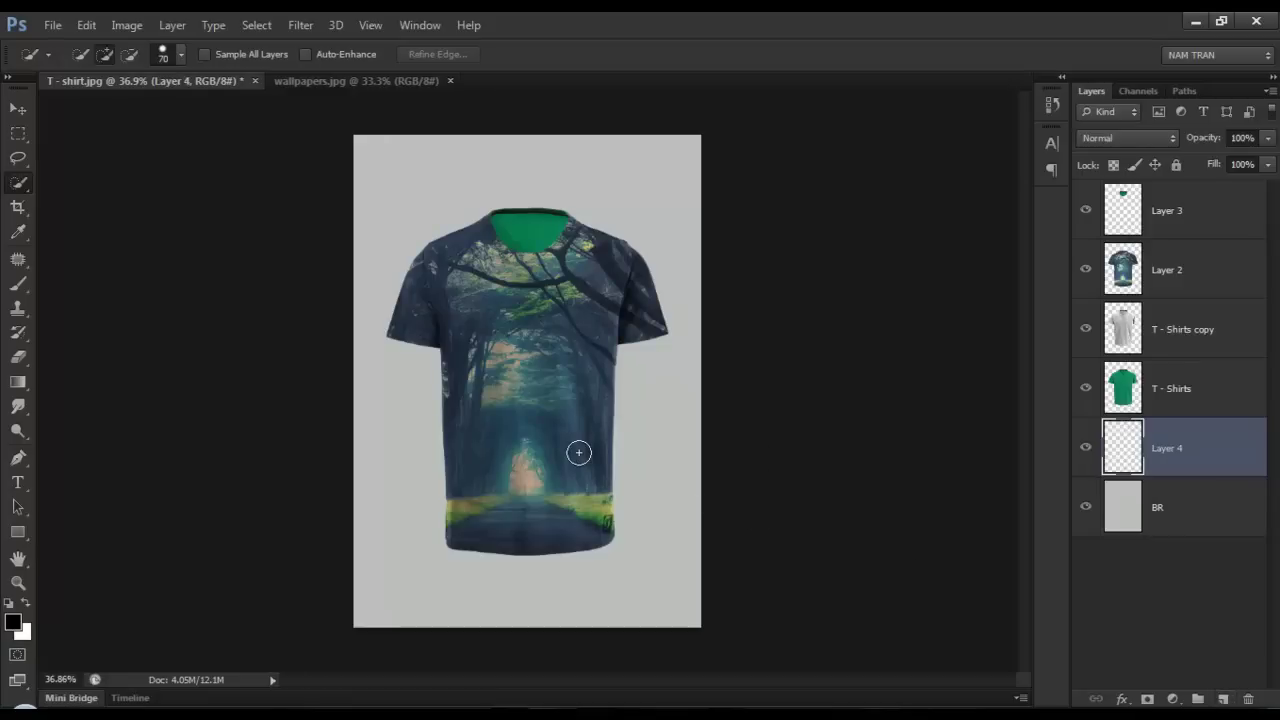
key(x)
key(b)
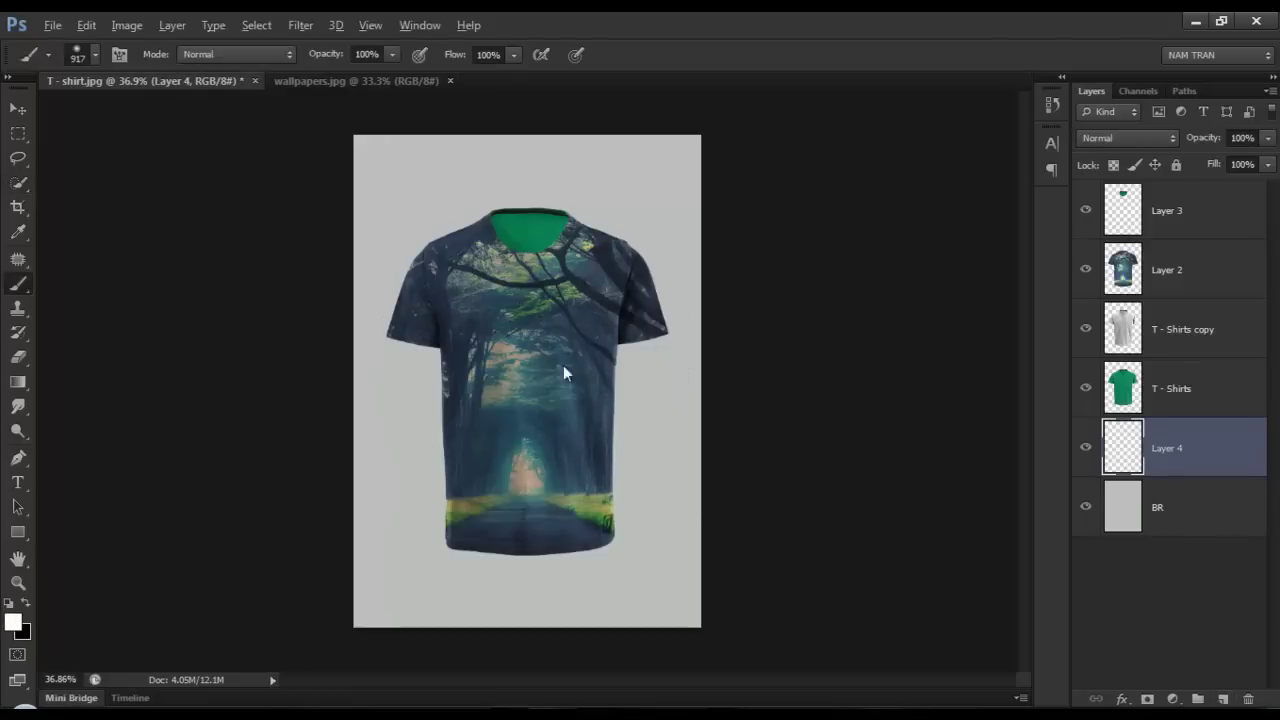
drag(563, 365, 643, 368)
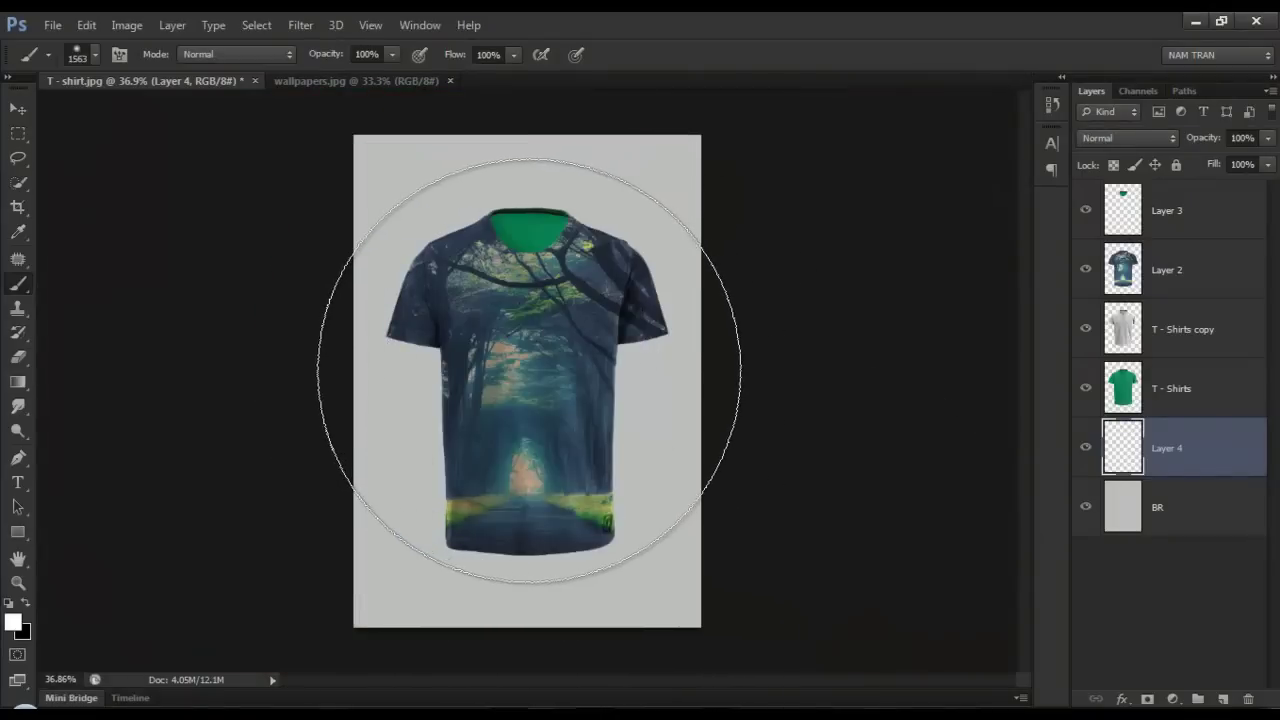
click(529, 365)
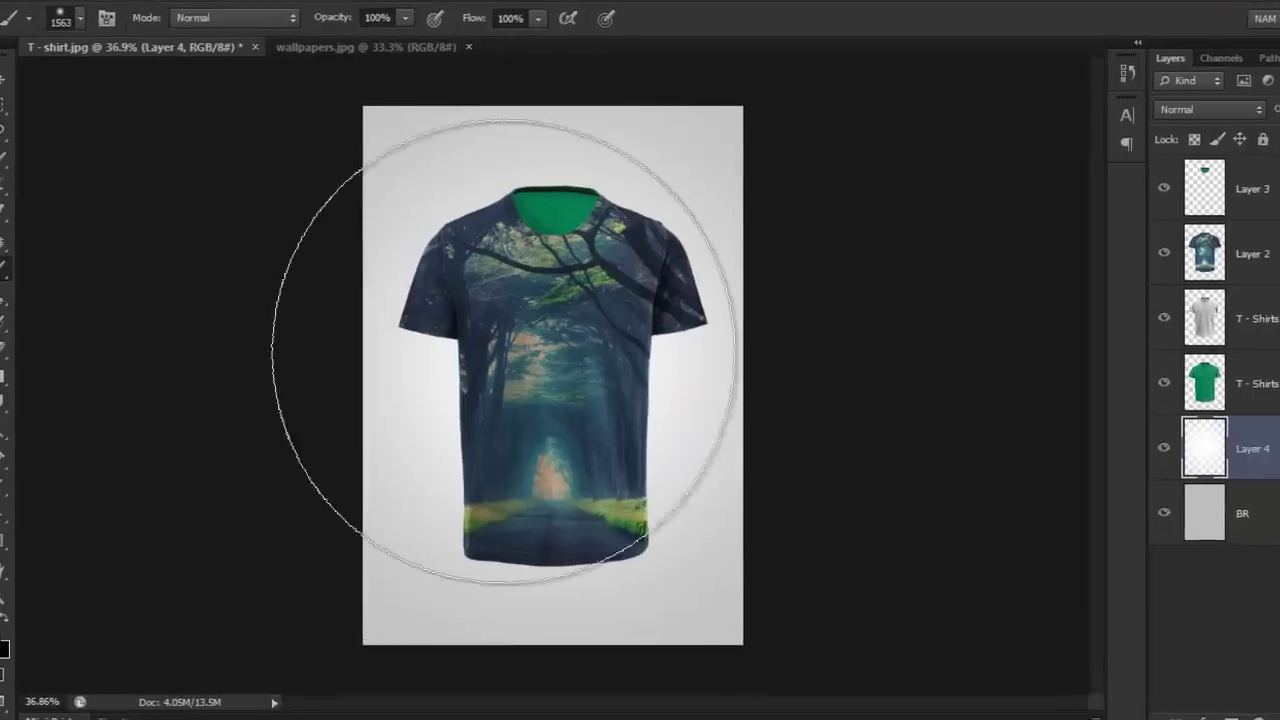